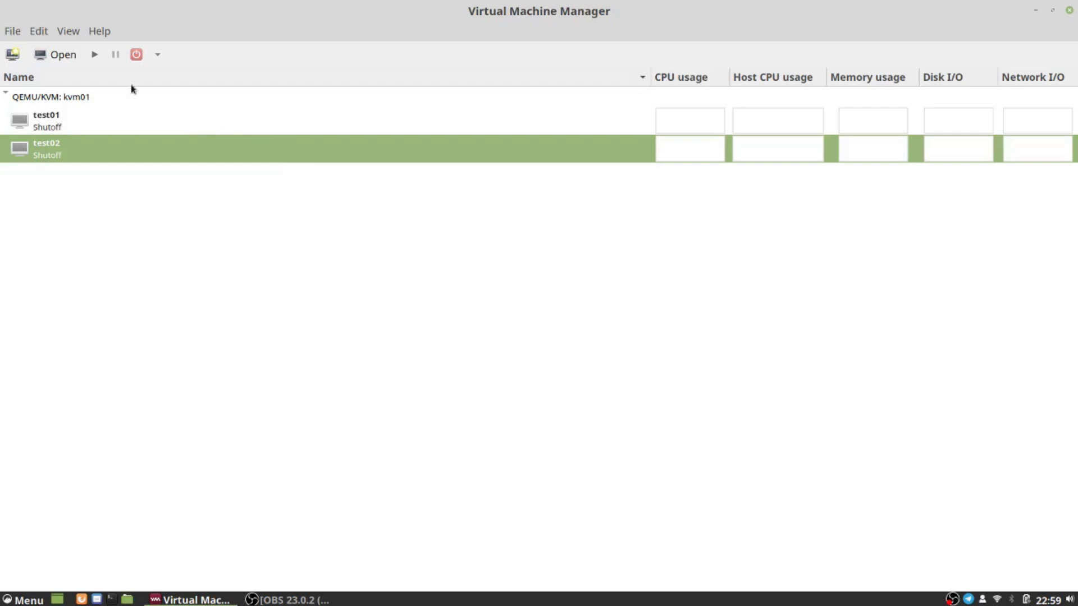
Step: Open the kvm01 connection details from the Edit menu to view its virtual networks
click(12, 31)
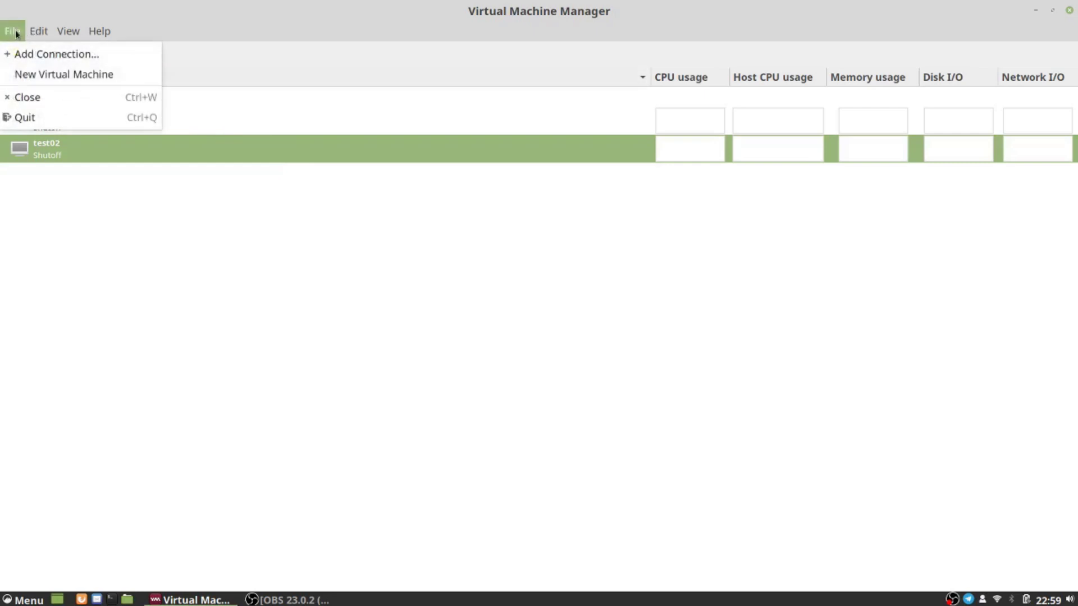
mouse_move(38, 31)
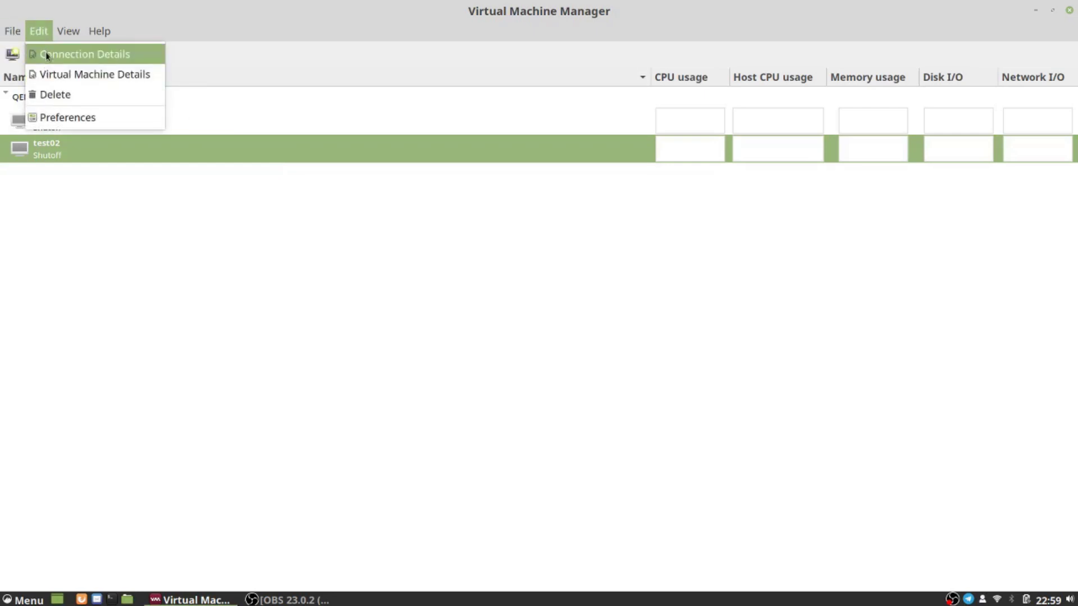
click(47, 55)
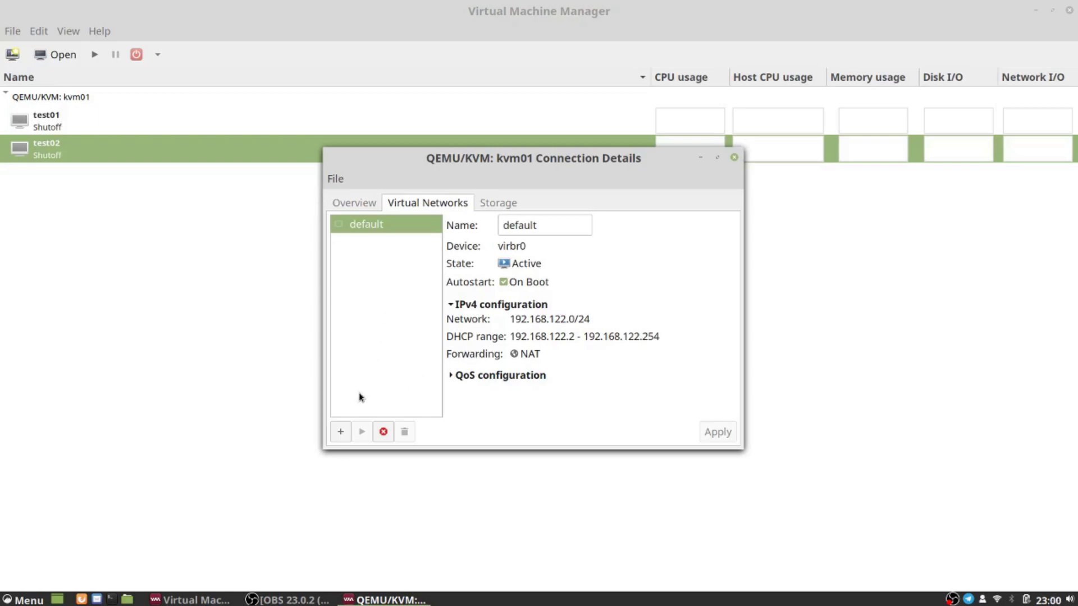
Step: Create the isolated network FooNetwork with IPv4 addressing disabled, then select it to view its details
click(340, 432)
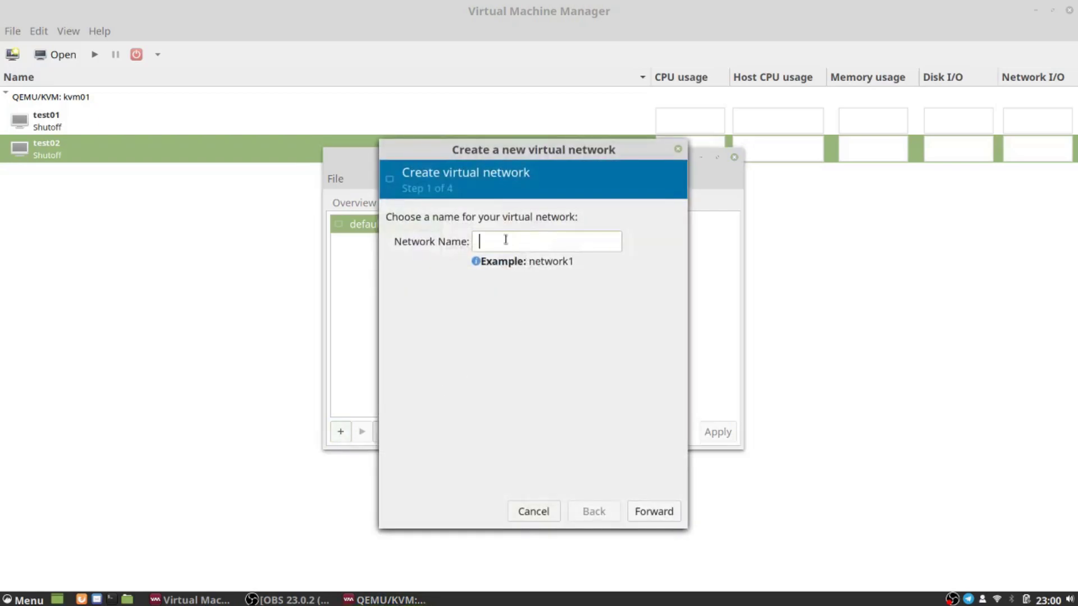
text(FooNetwork)
click(653, 512)
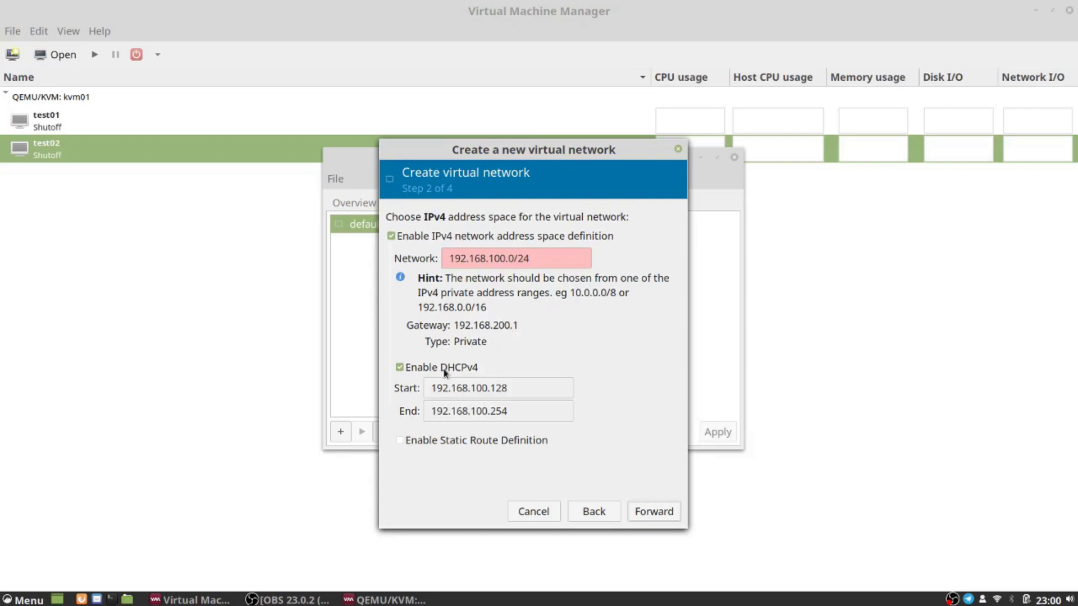
click(403, 240)
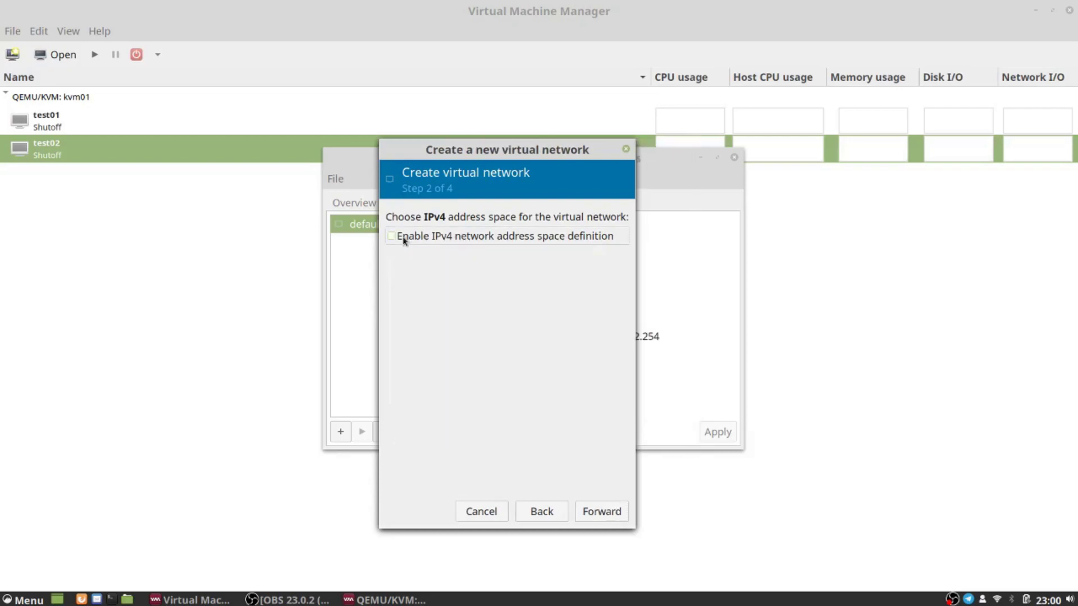
click(602, 512)
click(601, 511)
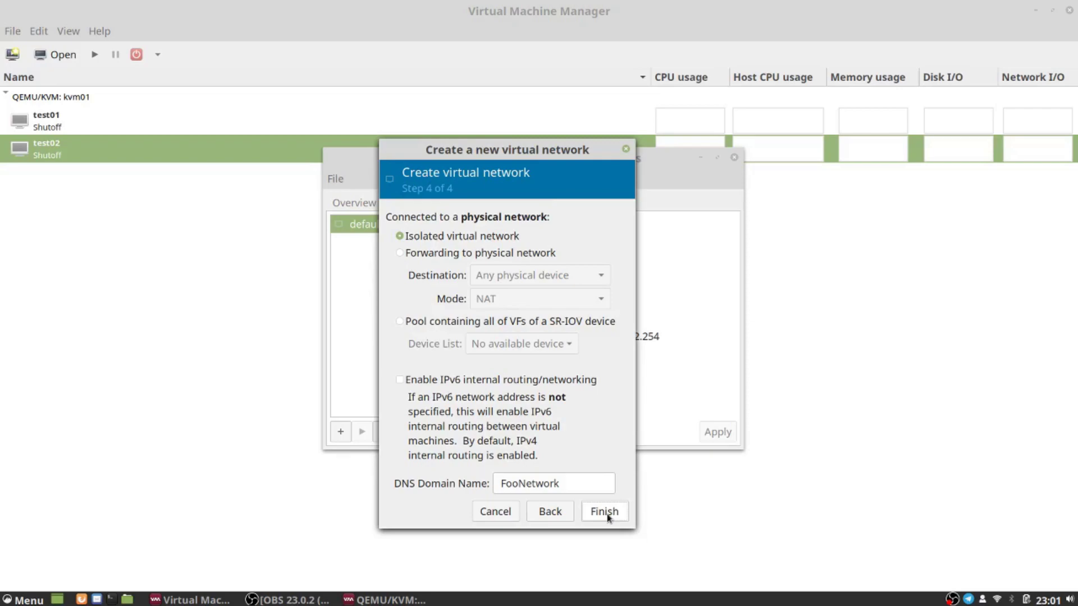
click(605, 512)
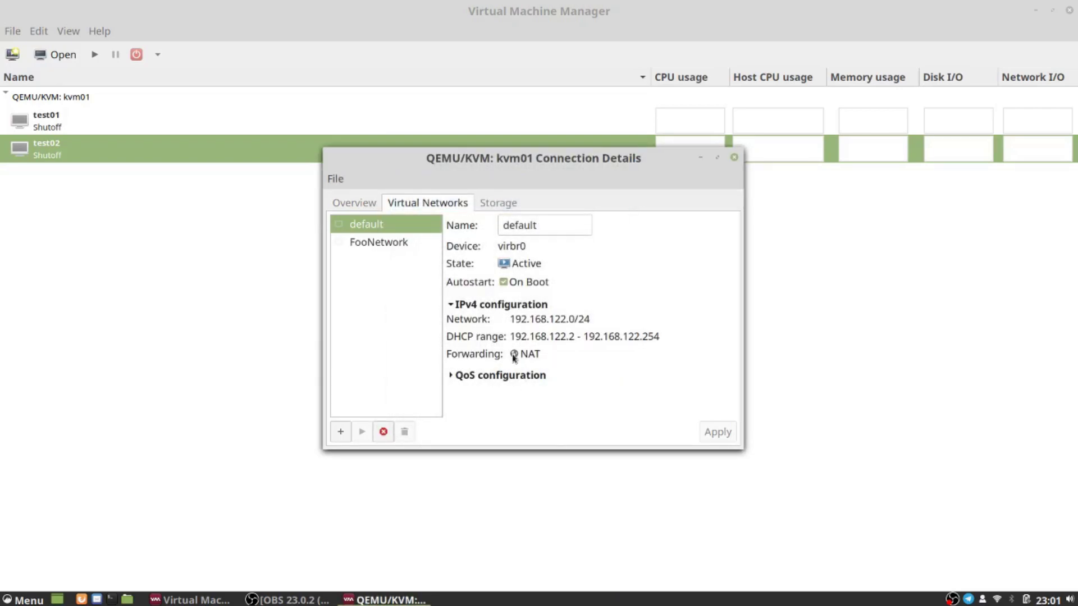
click(379, 243)
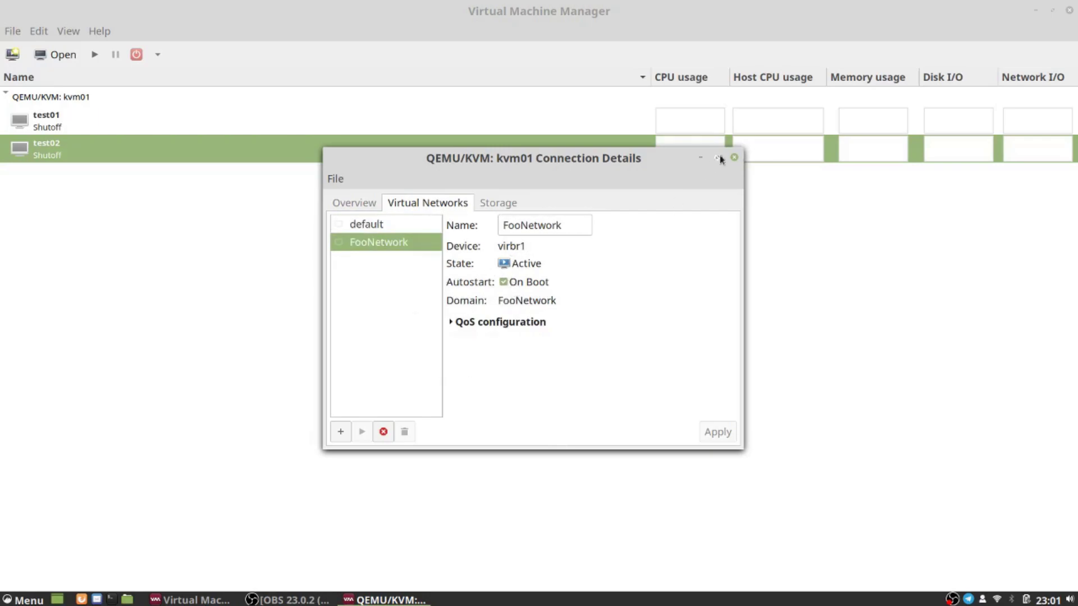
Step: Change test01's network interface source from the default NAT network to FooNetwork and apply
click(735, 158)
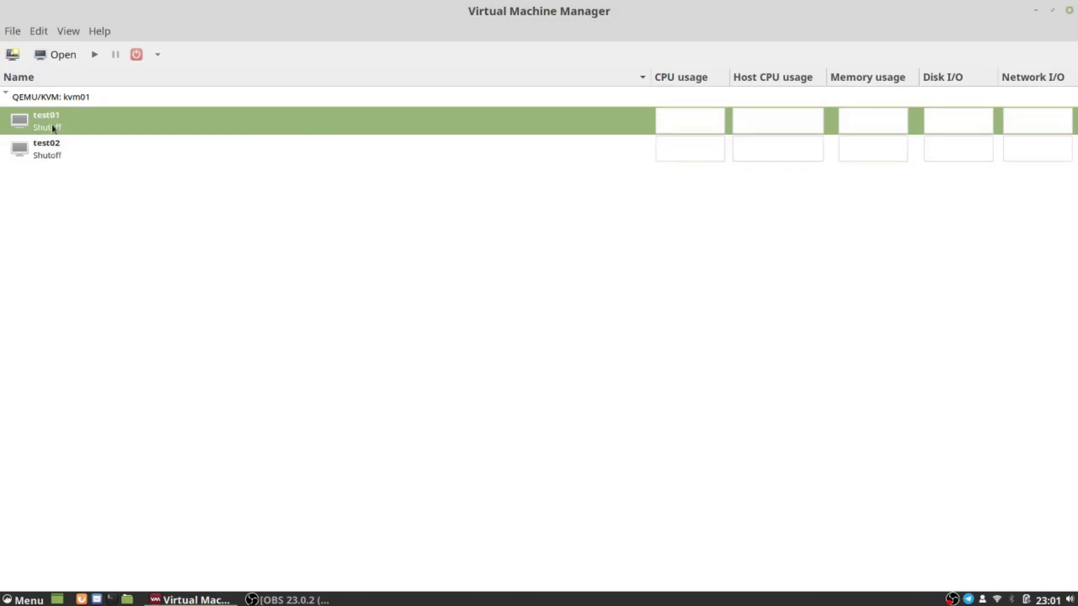
click(41, 34)
click(48, 74)
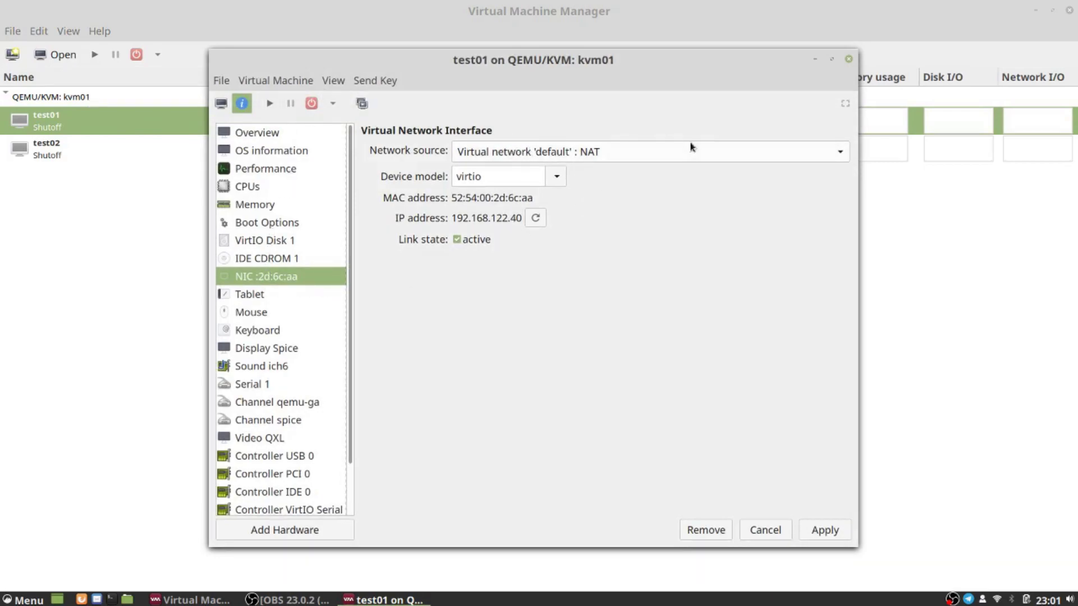
click(840, 154)
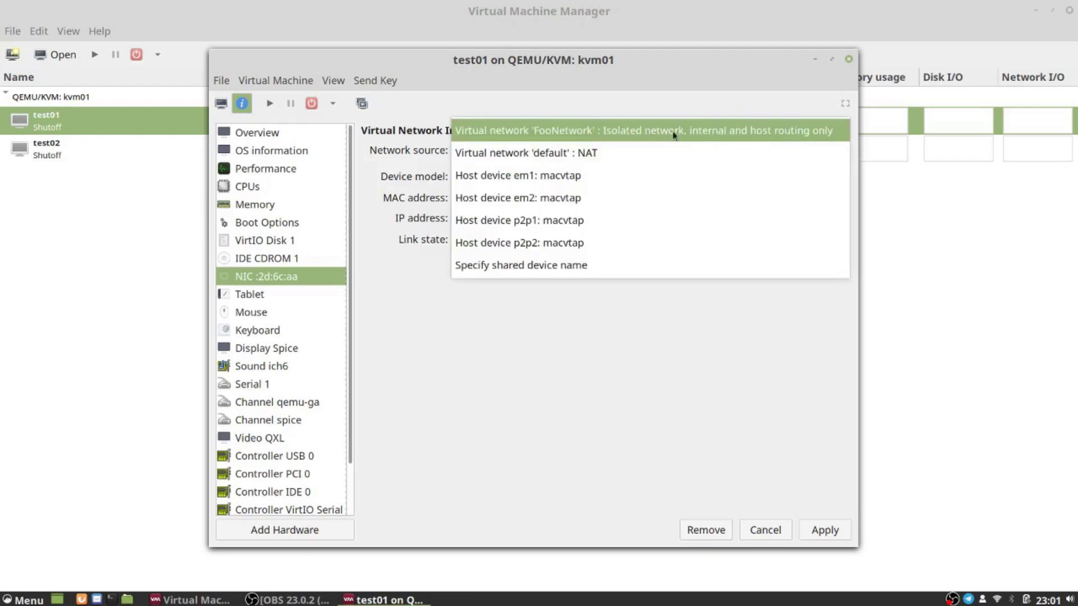
click(610, 130)
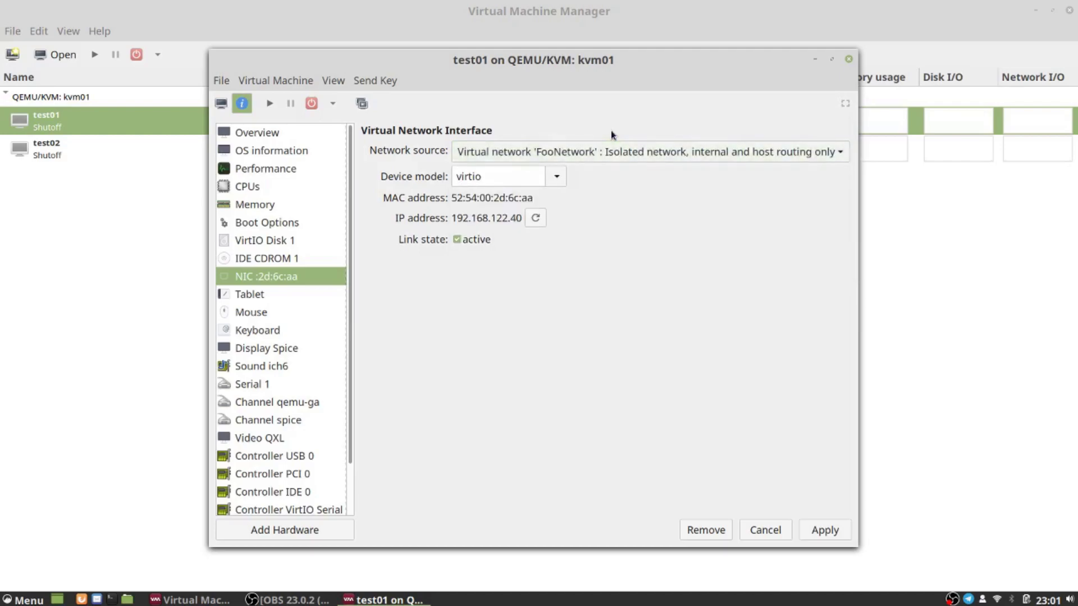
click(824, 530)
Step: Open test02's window, restore it from full screen, and switch to its hardware details view
click(62, 151)
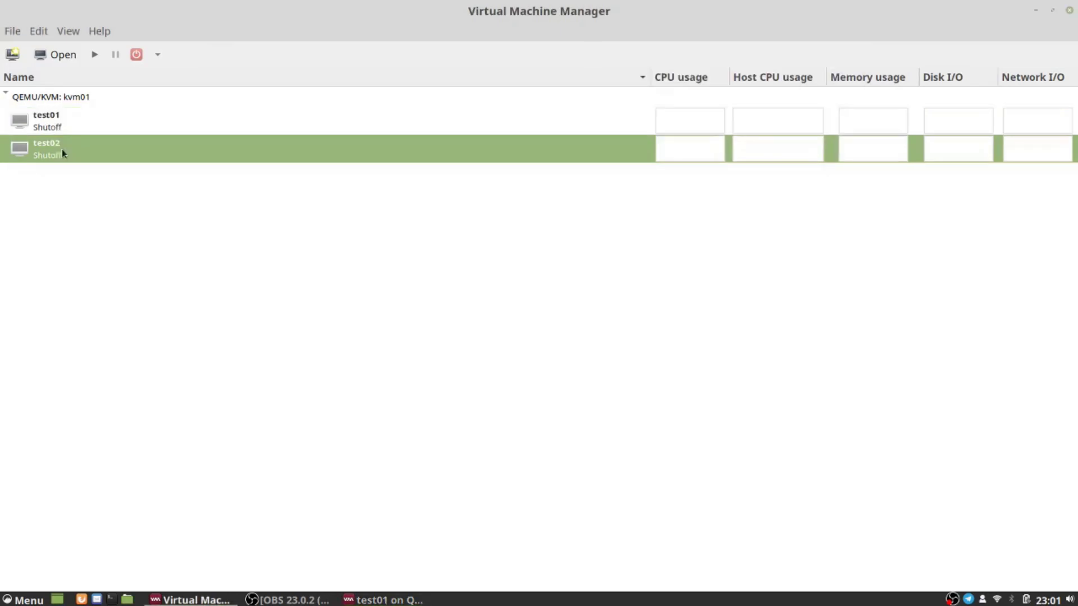
click(45, 28)
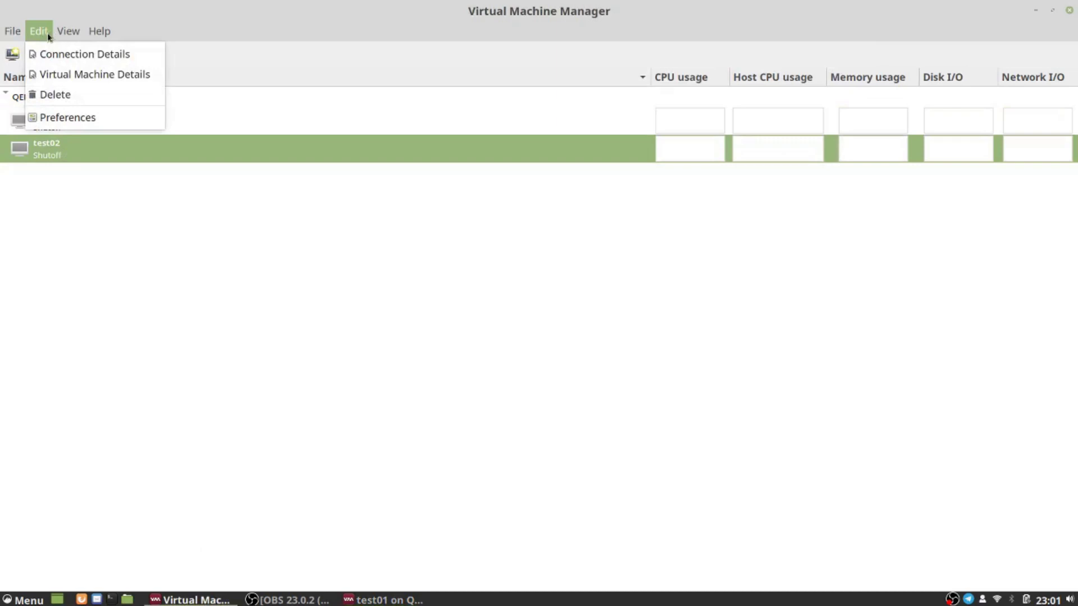
click(66, 72)
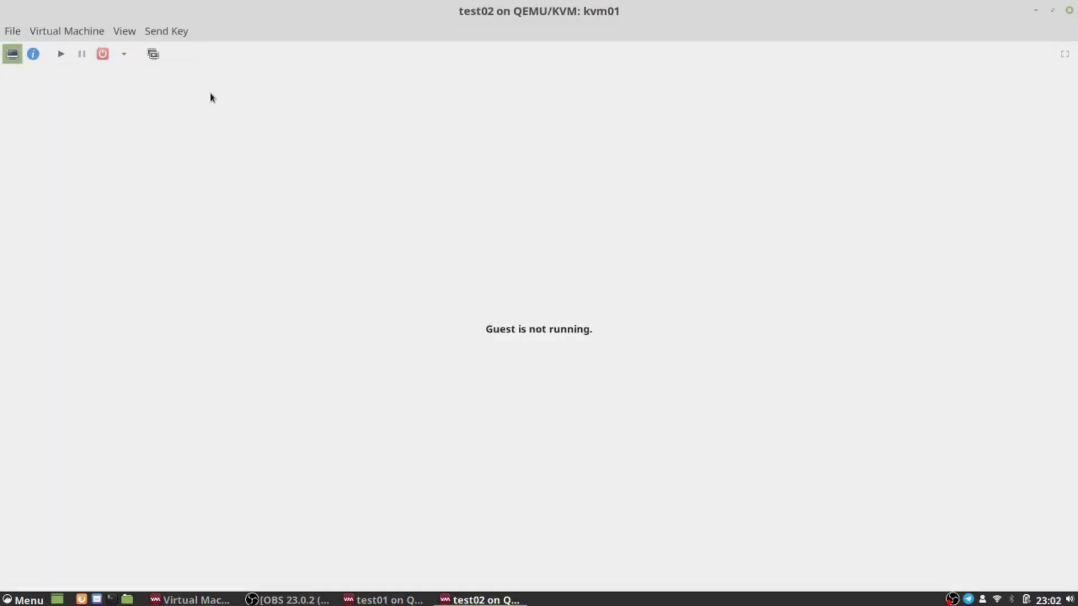
click(1052, 11)
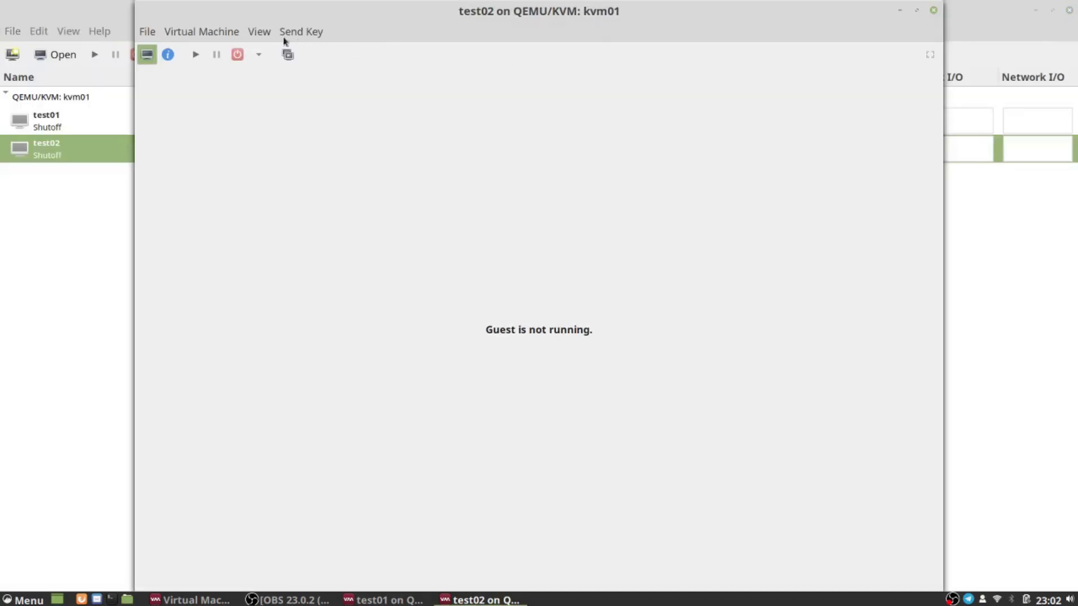
click(259, 32)
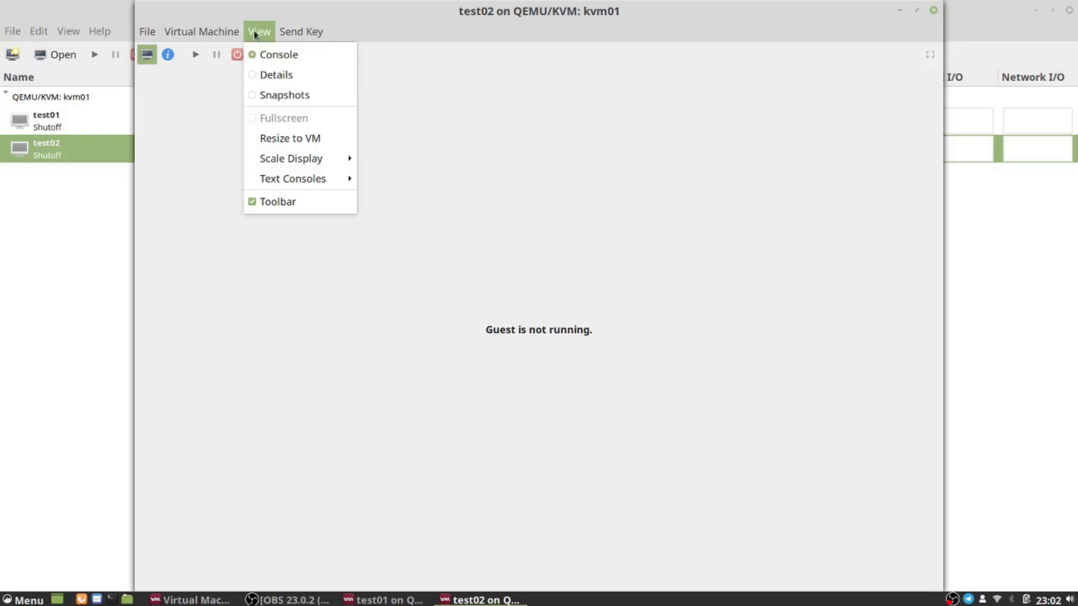
click(270, 75)
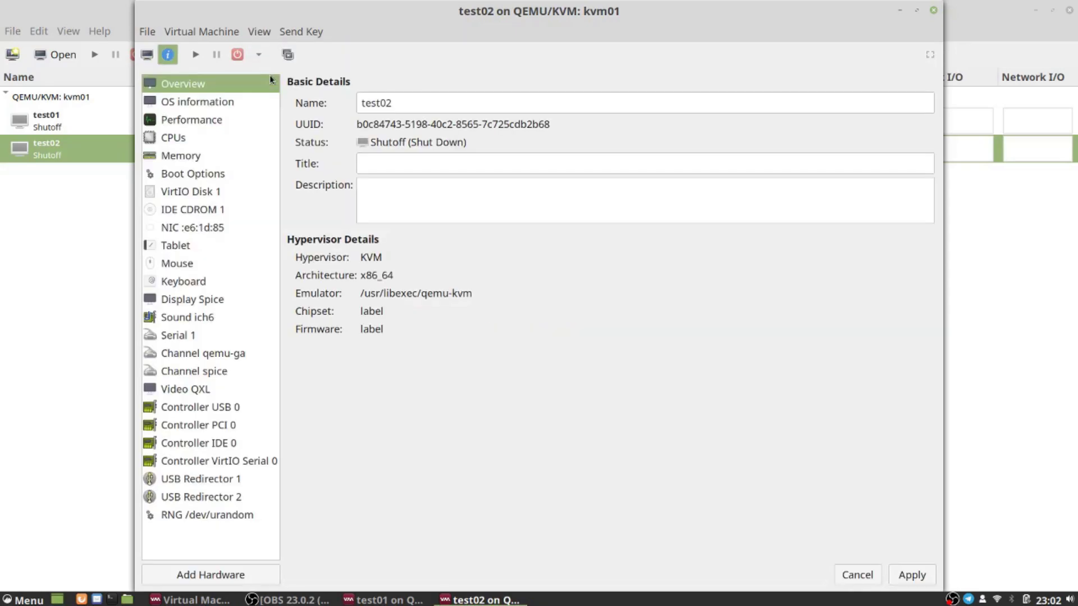
Step: Set test02's NIC network source to FooNetwork, apply, and return to the console view
click(191, 231)
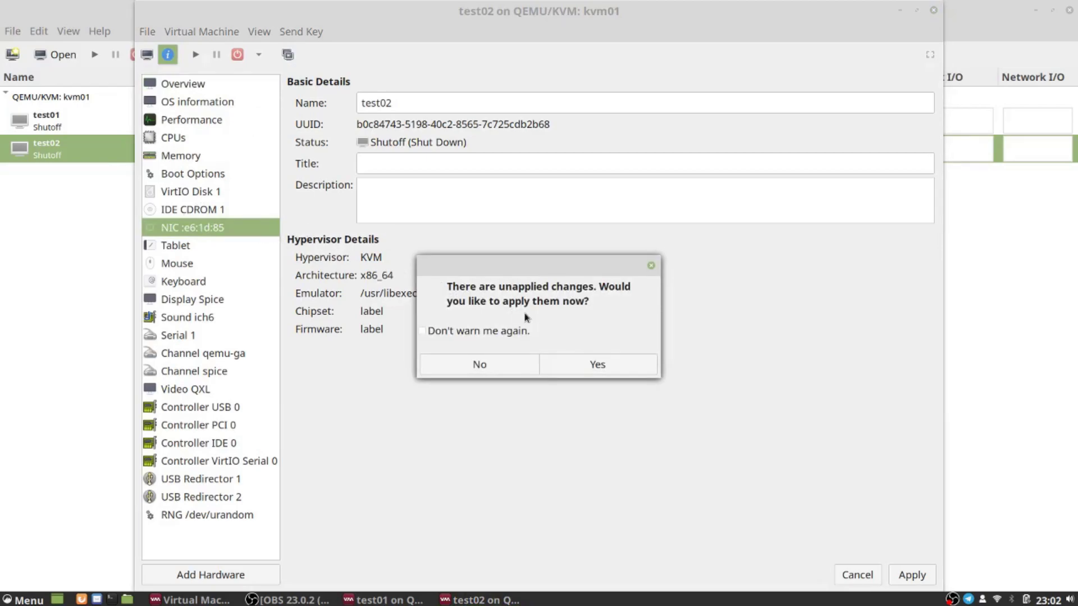
click(506, 368)
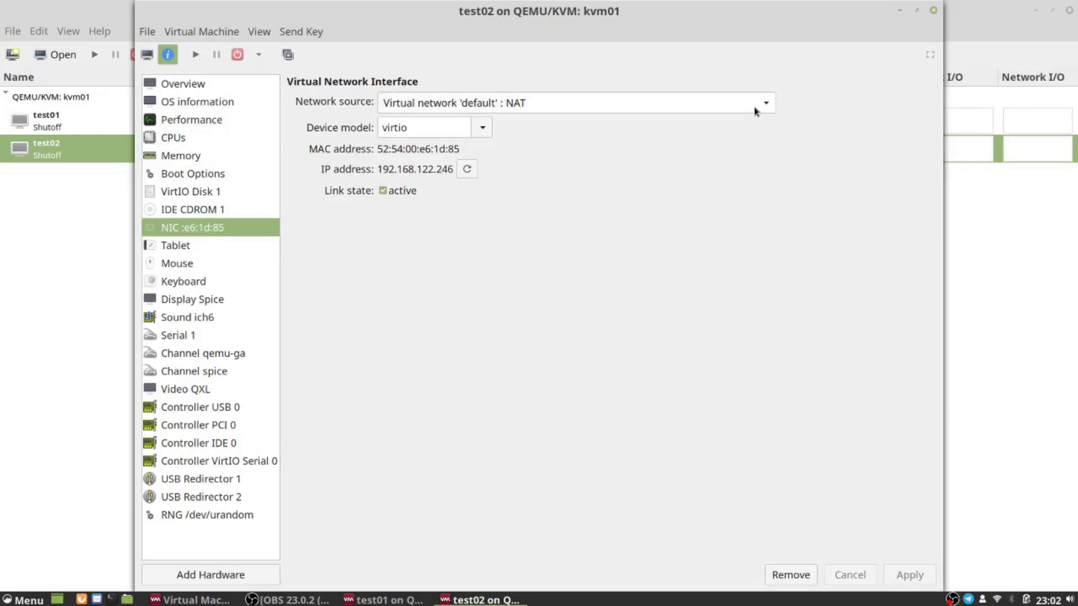
click(753, 106)
click(731, 89)
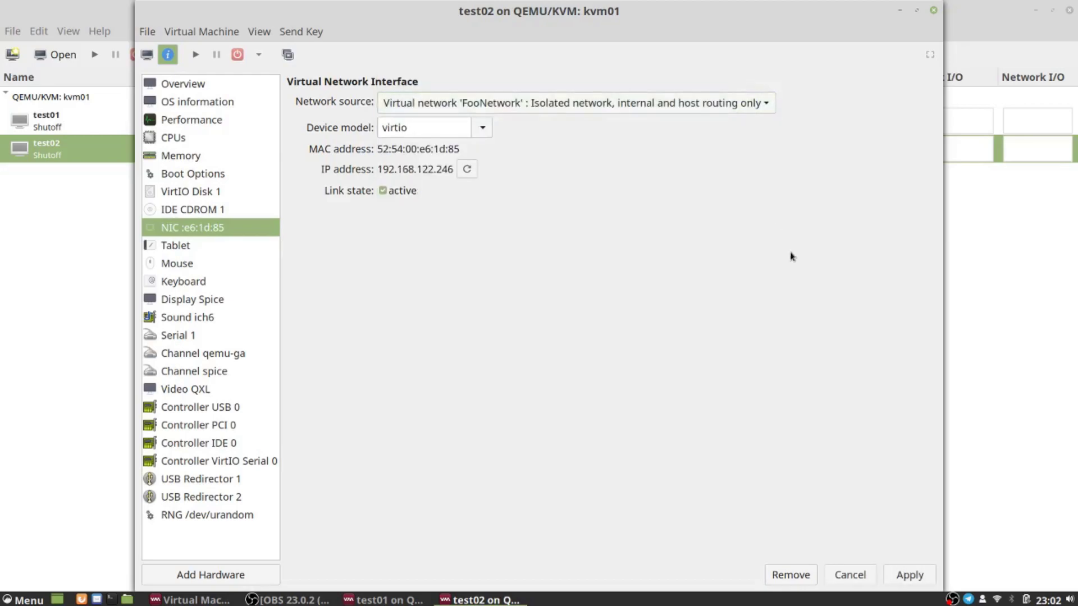
click(911, 575)
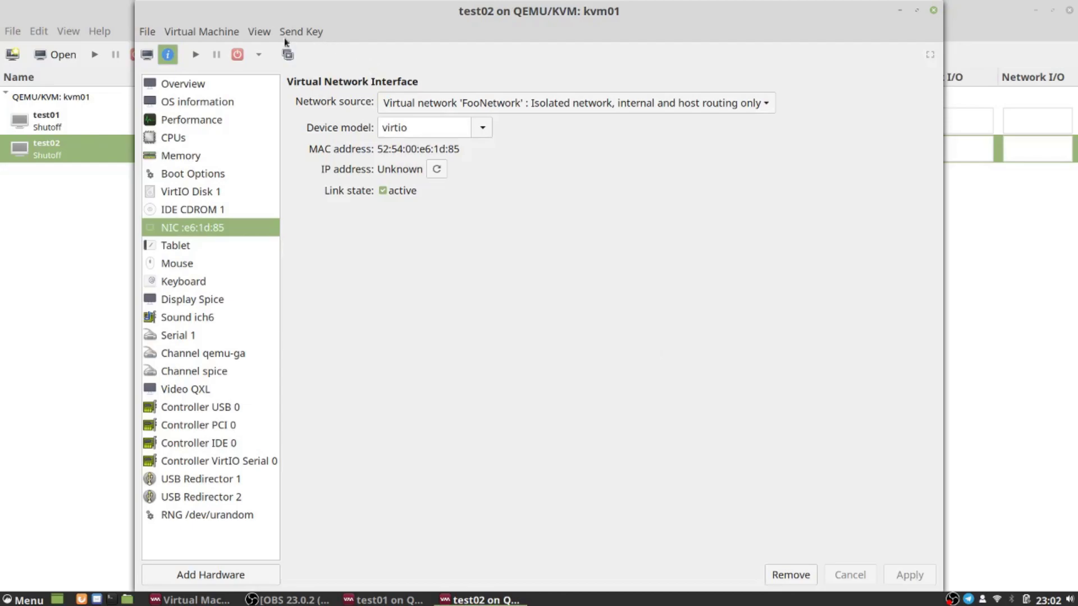
click(261, 32)
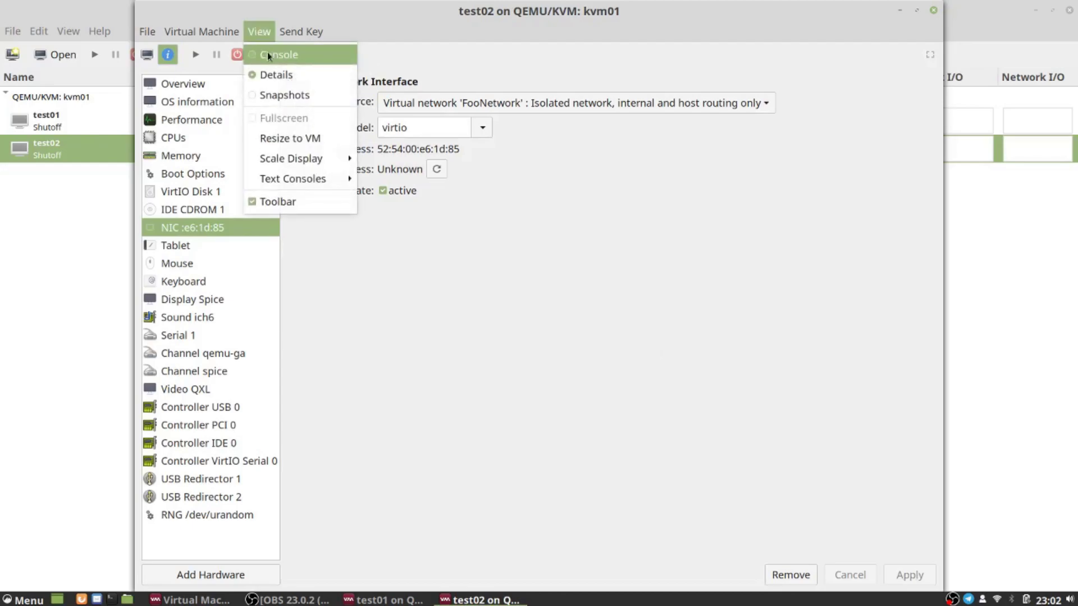
click(267, 52)
Step: Start test02, then open test01's console and start test01
click(196, 55)
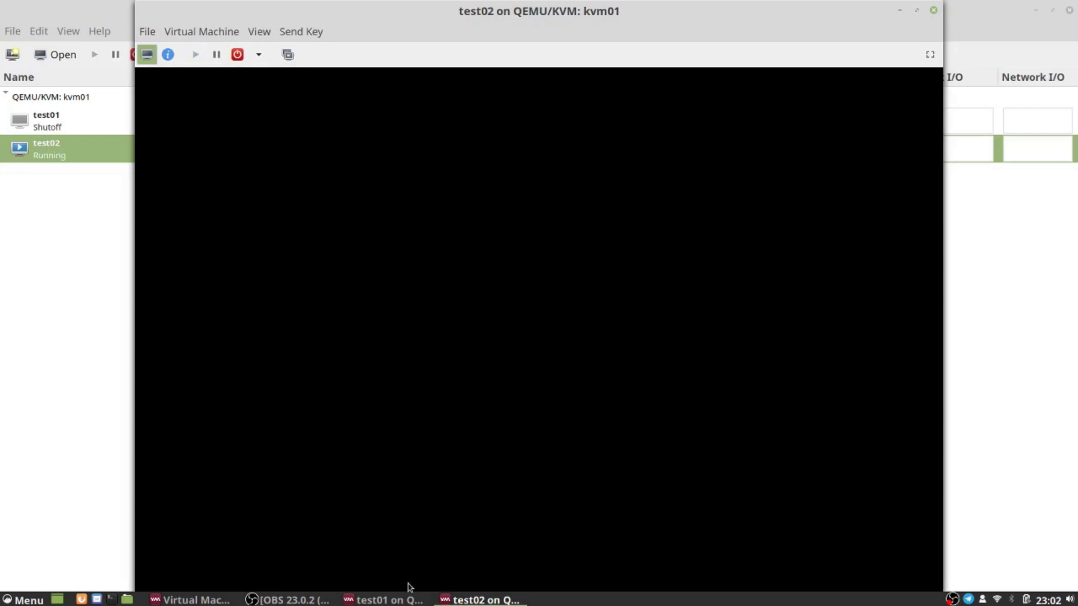
click(393, 598)
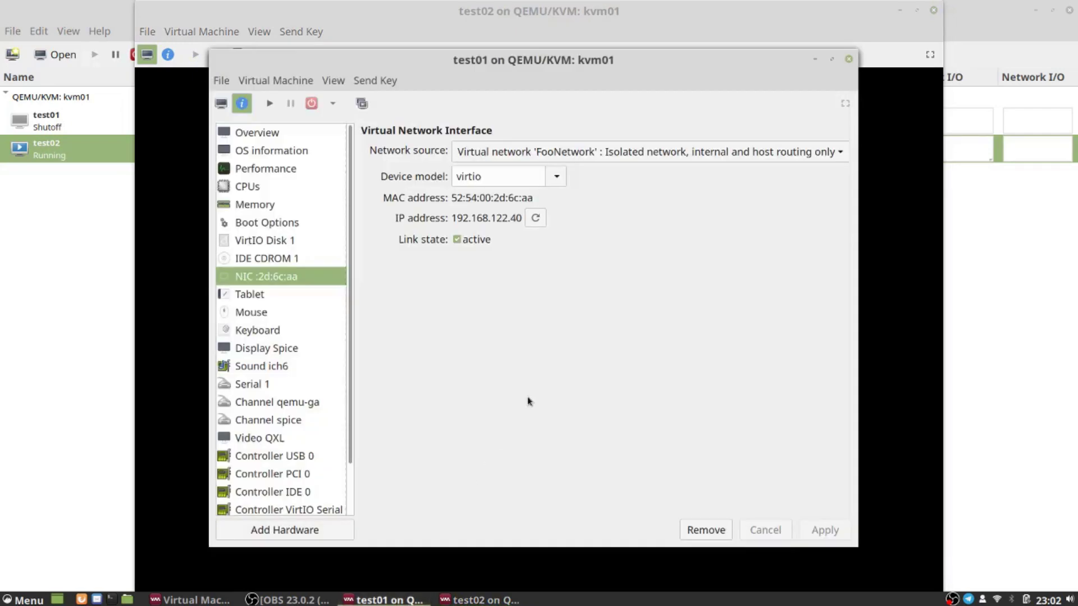
click(333, 81)
click(345, 104)
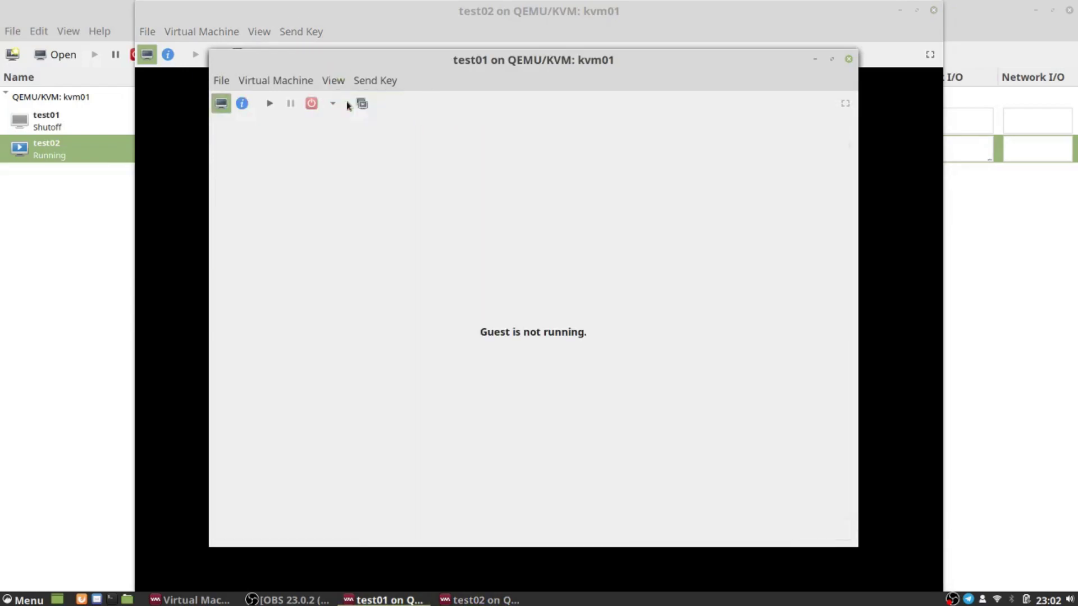
click(268, 110)
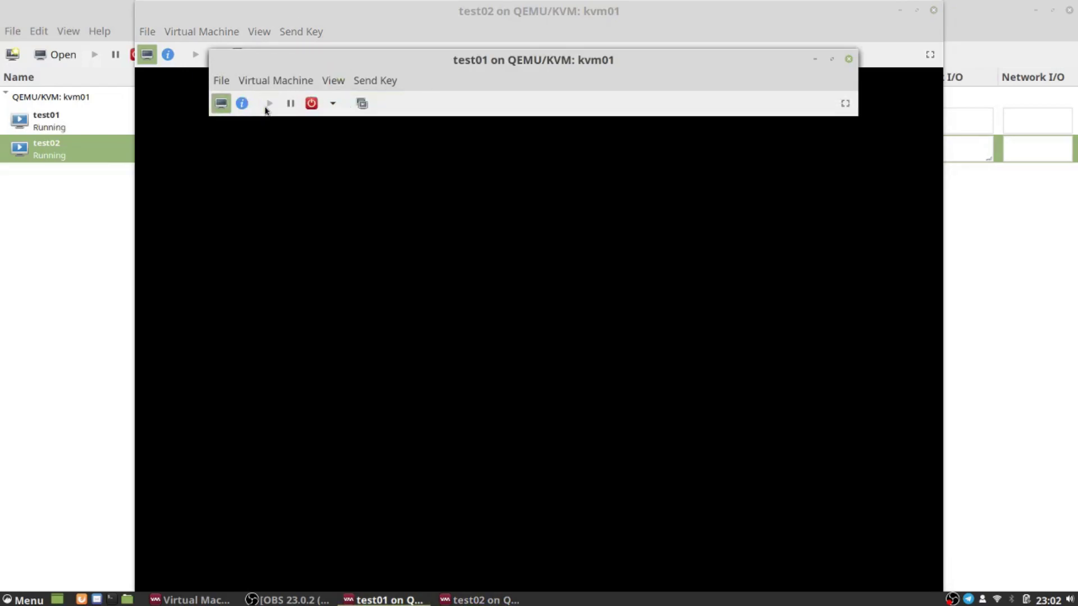
Step: Arrange the consoles side by side, test01 on the right and test02 on the left
drag(412, 59, 584, 49)
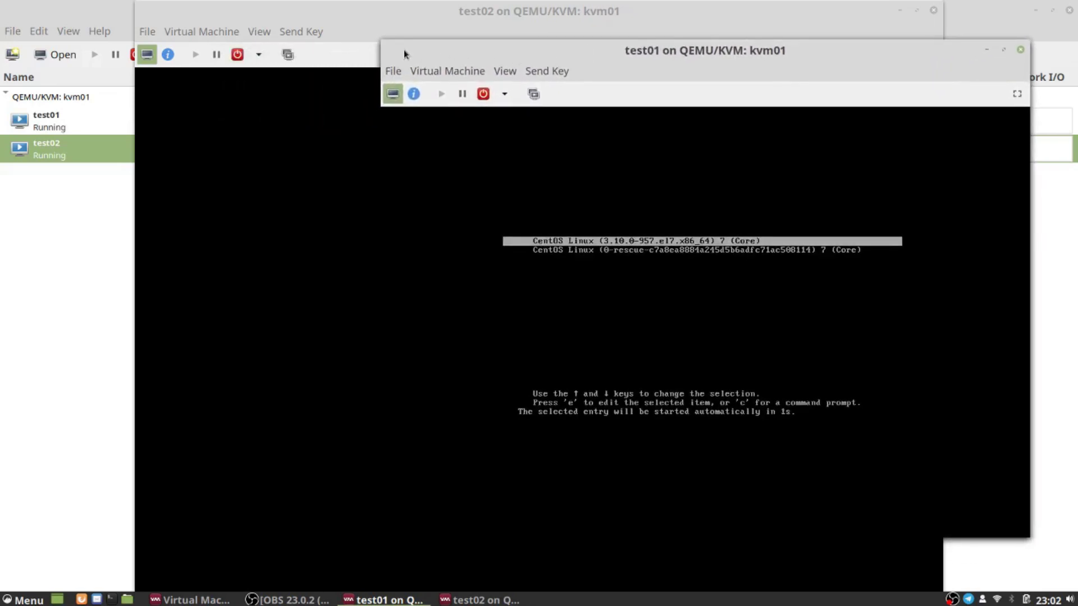
click(356, 26)
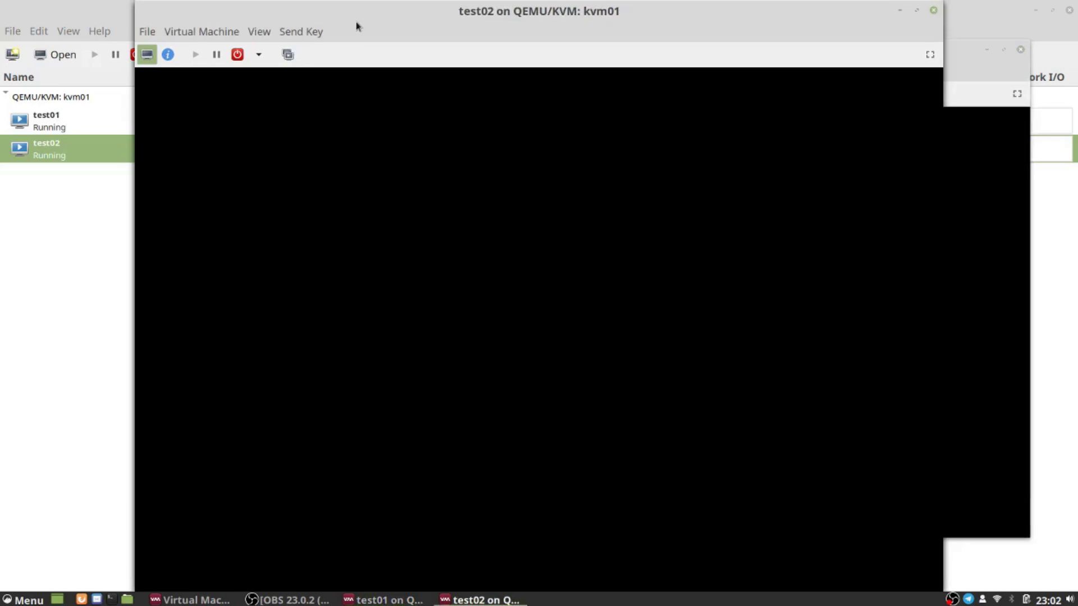
drag(356, 26, 264, 28)
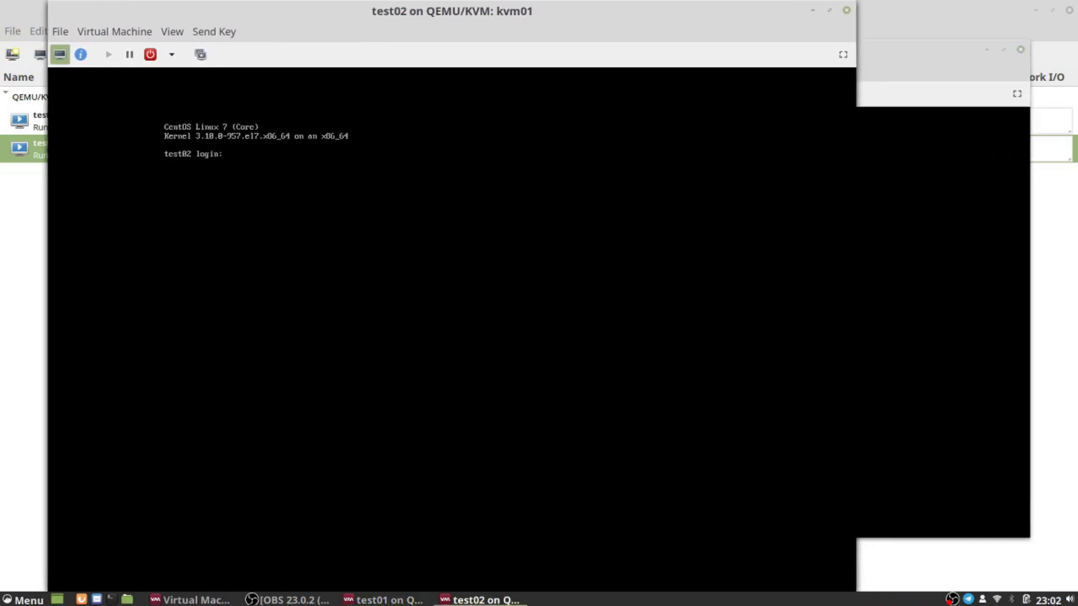
click(934, 49)
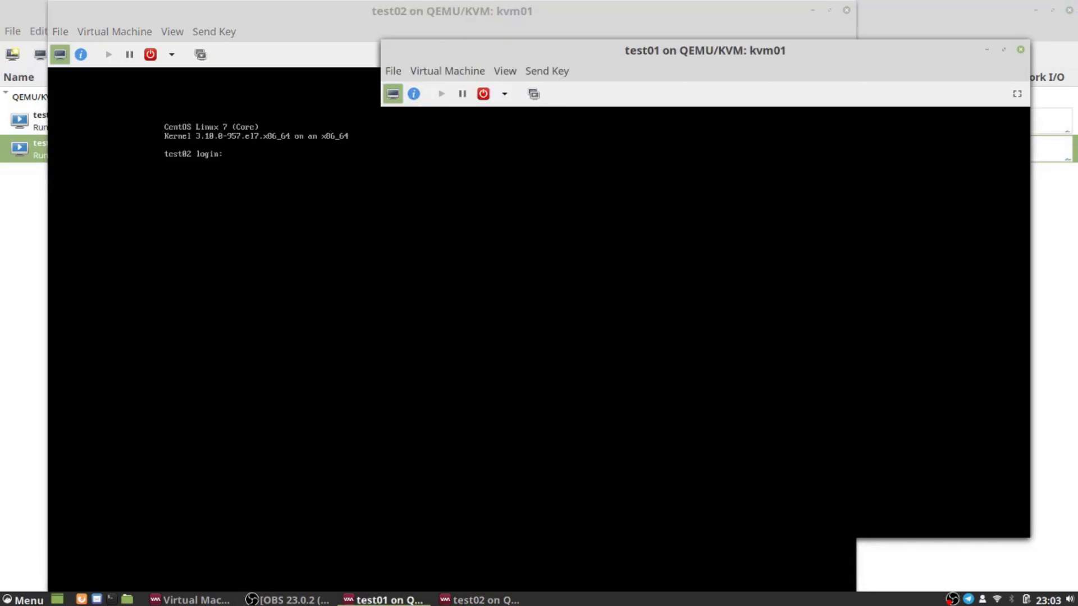
Step: Log in to test01 as root with the account password and list its addresses with ip addr sh
key(shift)
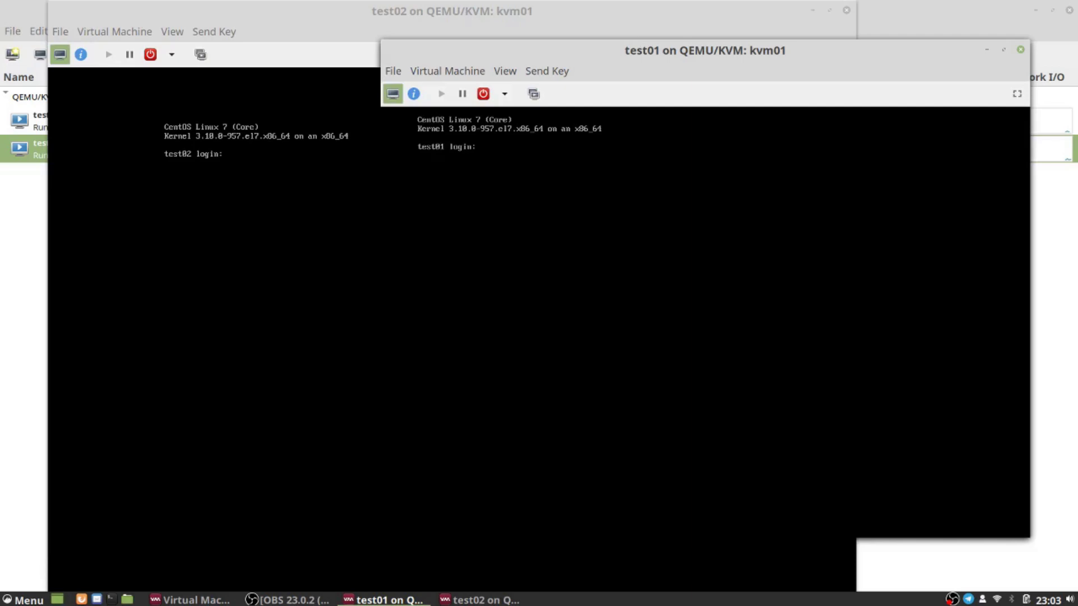
text(root)
key(Return)
key(Return)
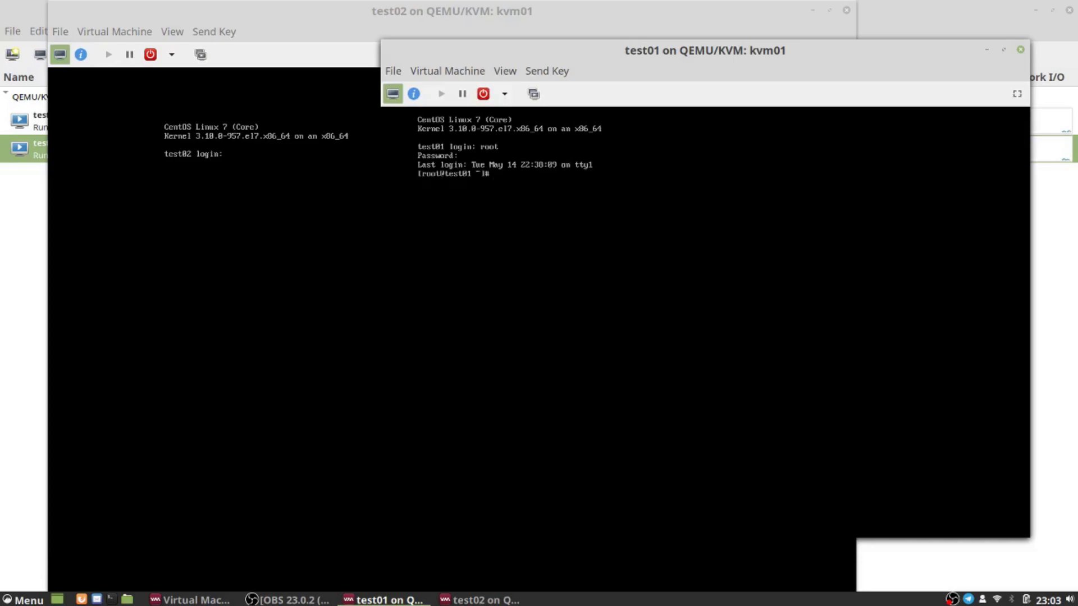
text(ip addr sh)
key(Return)
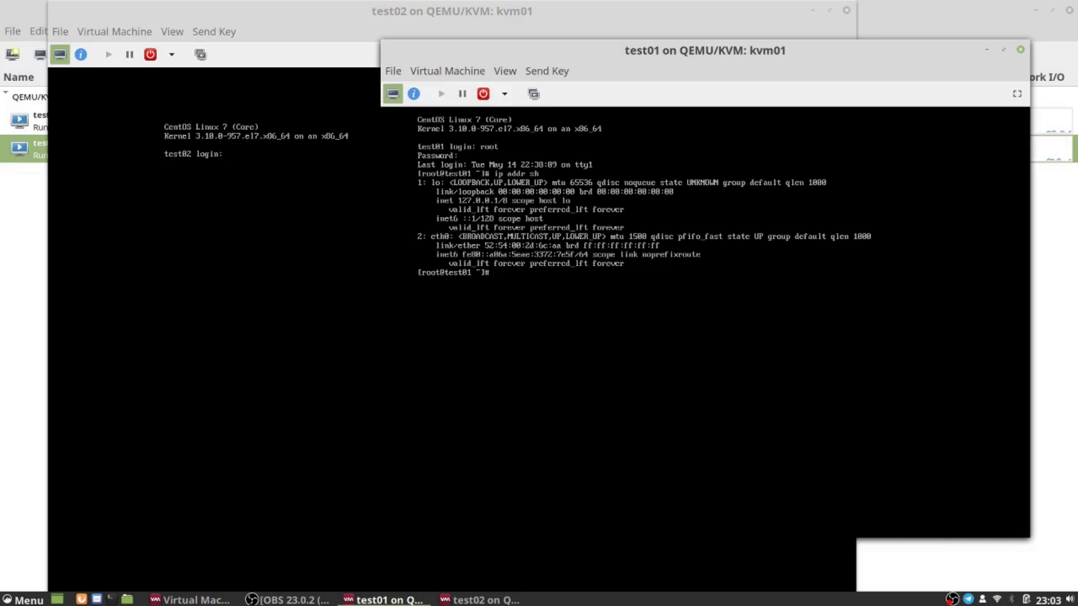
text(nut)
key(BackSpace)
key(BackSpace)
Step: Launch nmtui, edit the eth0 connection, and switch its IPv4 method to Manual with a new address entry
text(mtui)
key(Return)
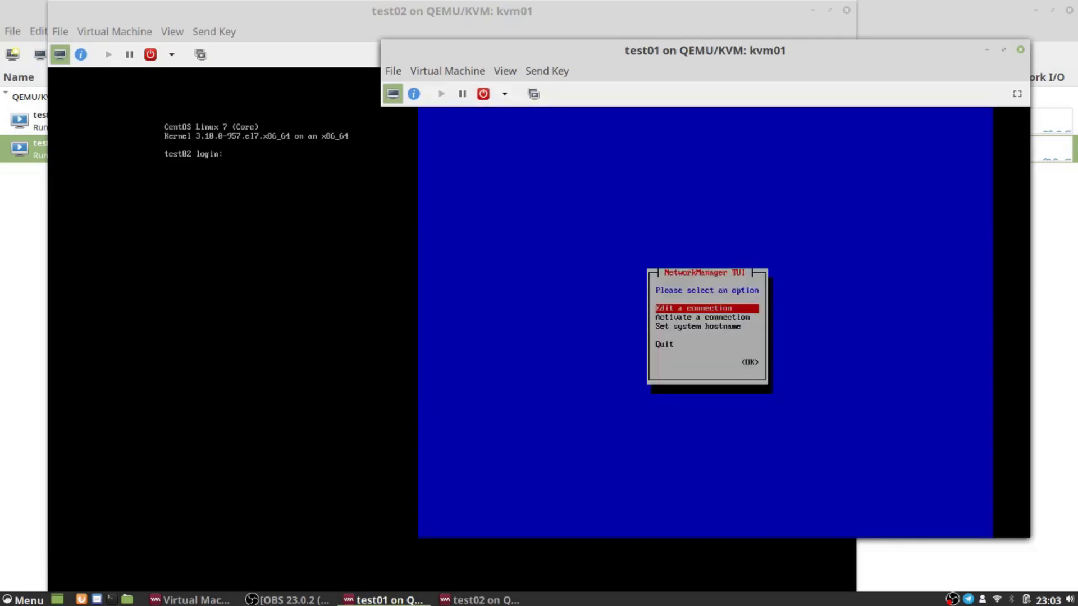
key(Return)
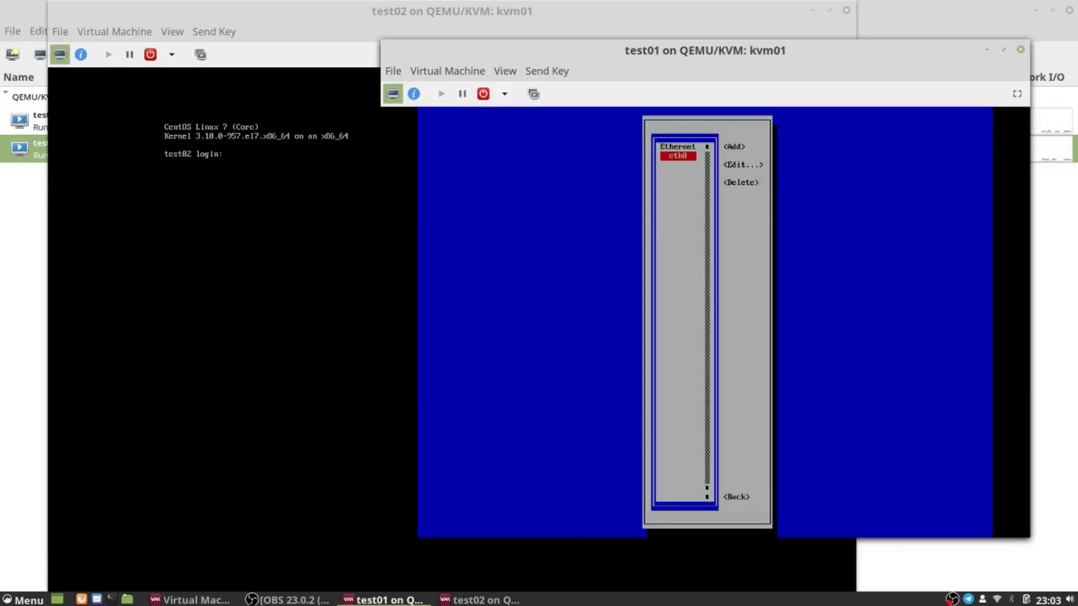
key(Return)
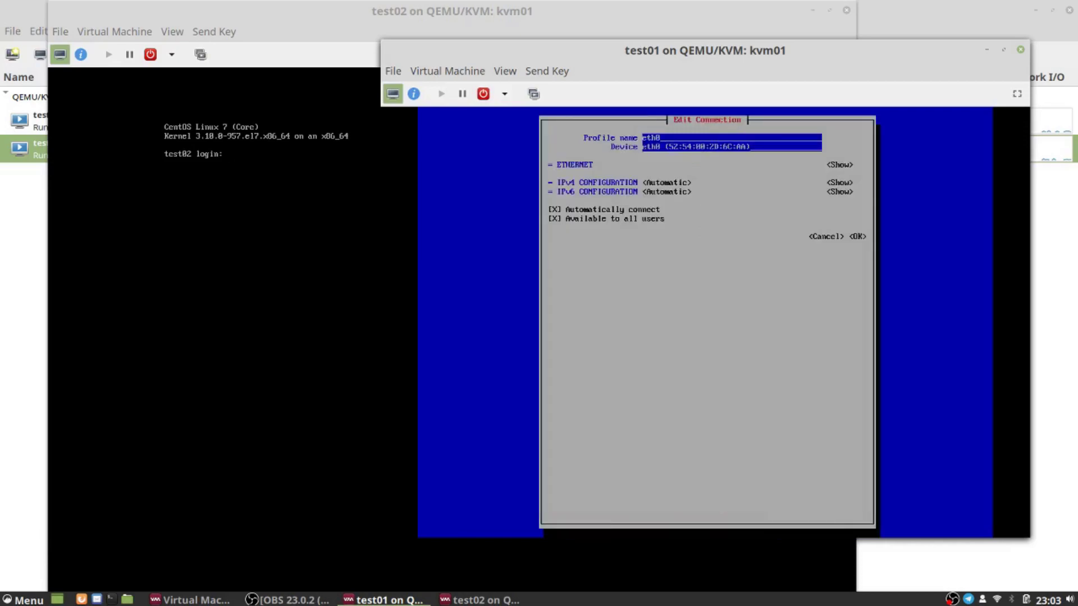
key(Tab)
key(Tab)
key(Return)
key(Down)
key(Down)
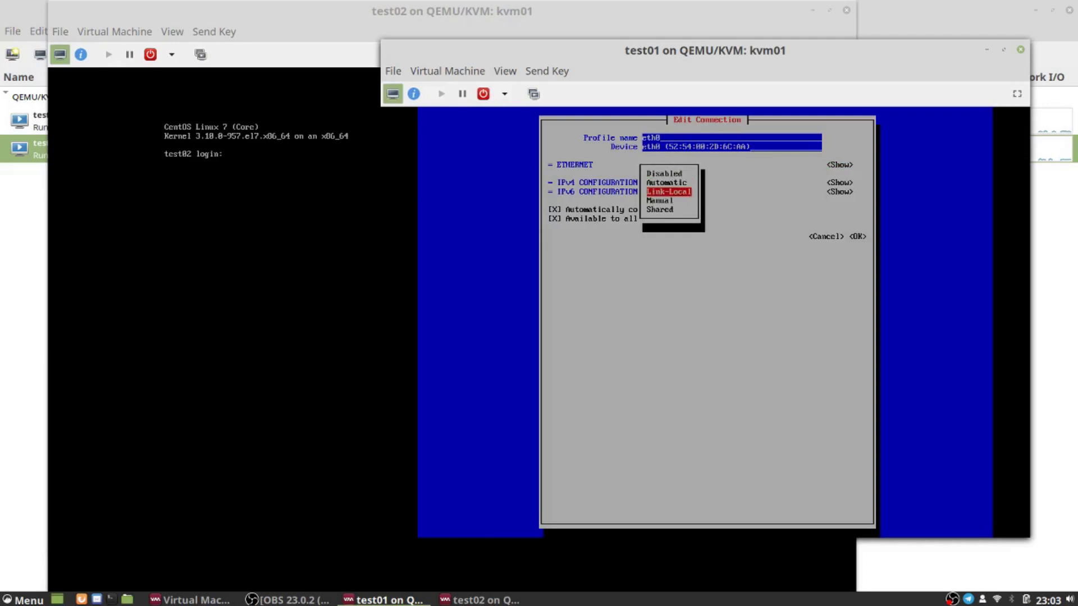
key(Return)
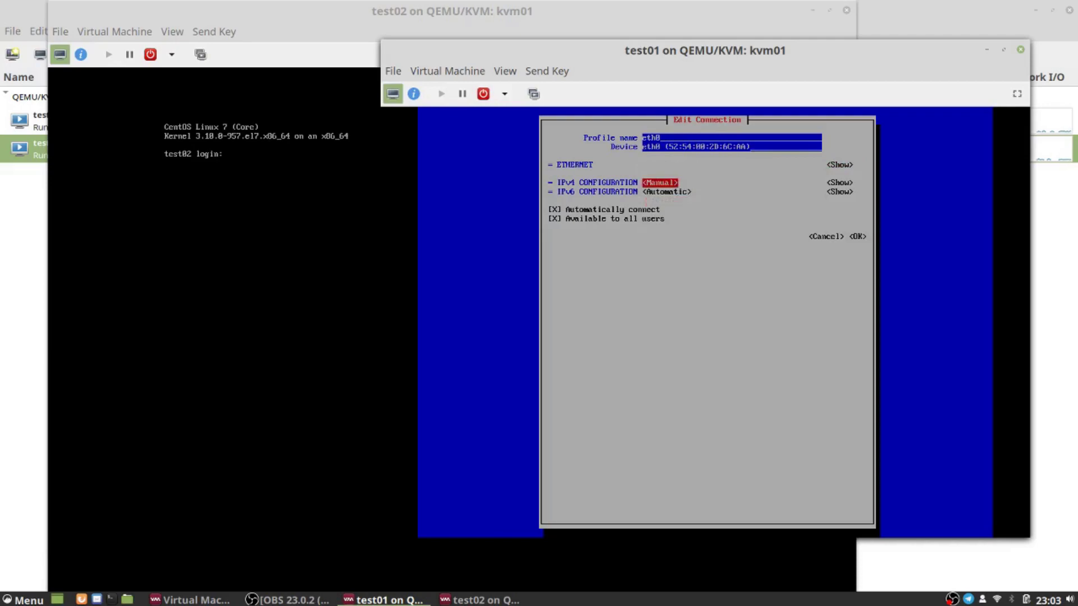
key(Tab)
key(Return)
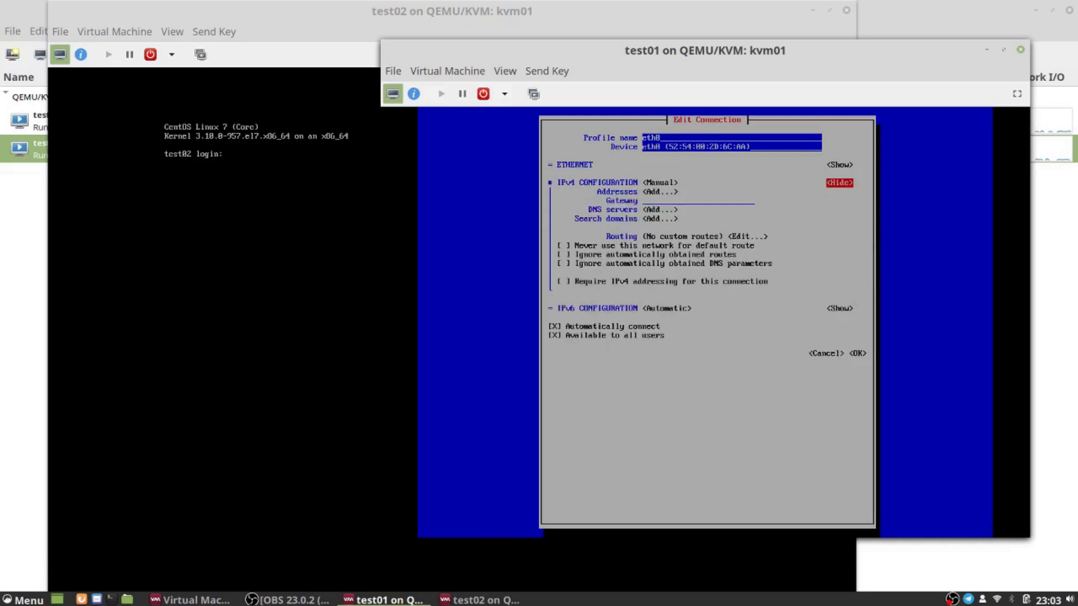
key(Tab)
key(Return)
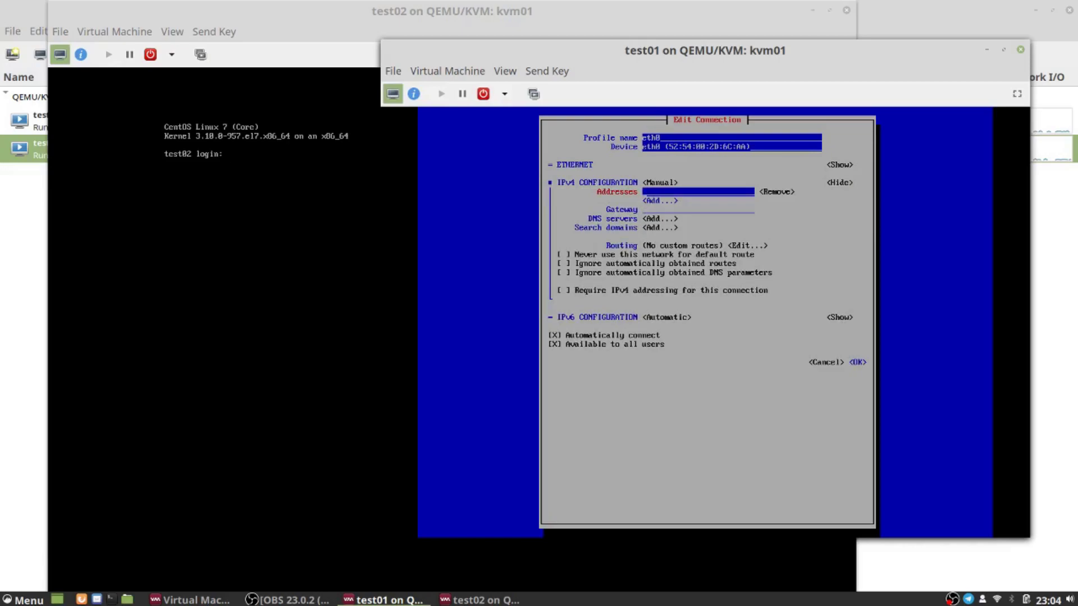
Step: Set eth0's address to 192.168.1.50/24 with gateway 192.168.1.1 and save the connection
text(192.160.1.50)
key(Tab)
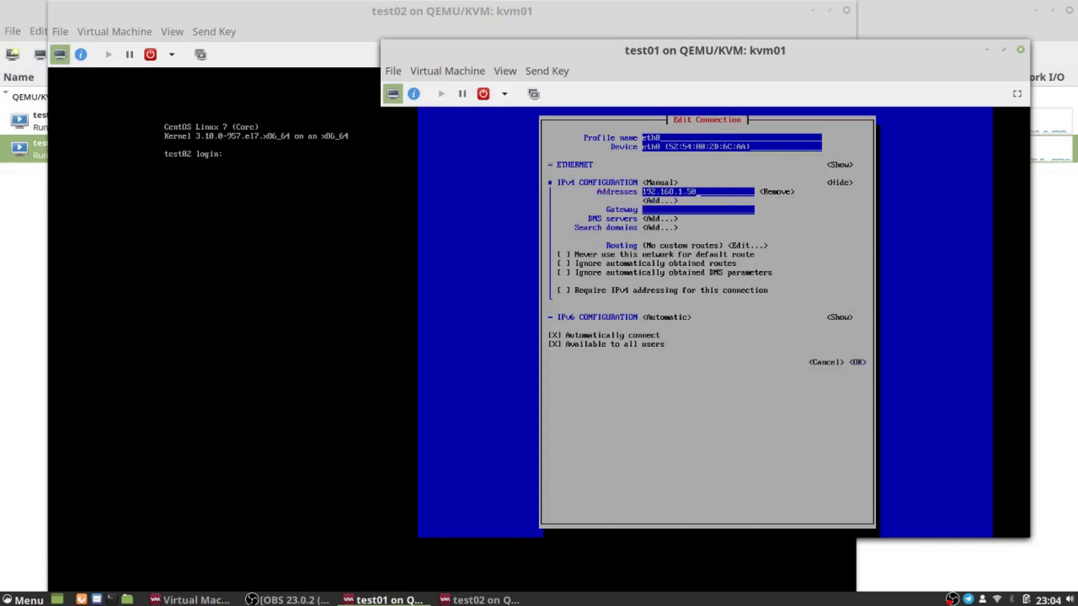
key(Tab)
key(Tab)
key(Tab)
text(192.168.1.1)
key(Tab)
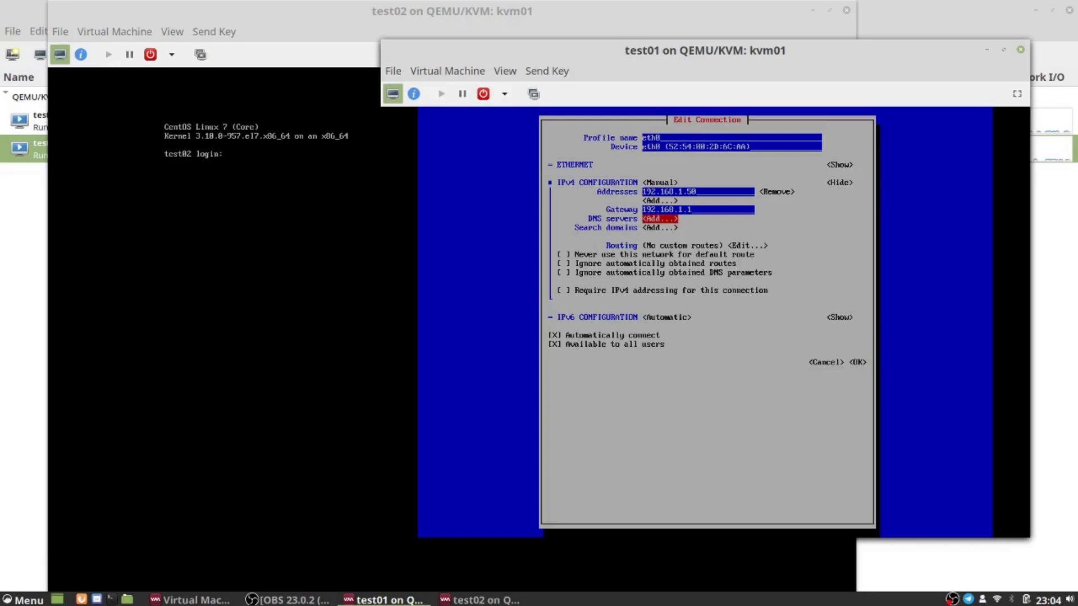
key(Up)
key(Up)
key(Up)
key(Up)
text(/24)
key(Down)
key(Down)
key(Down)
key(Down)
key(Down)
key(Down)
key(Down)
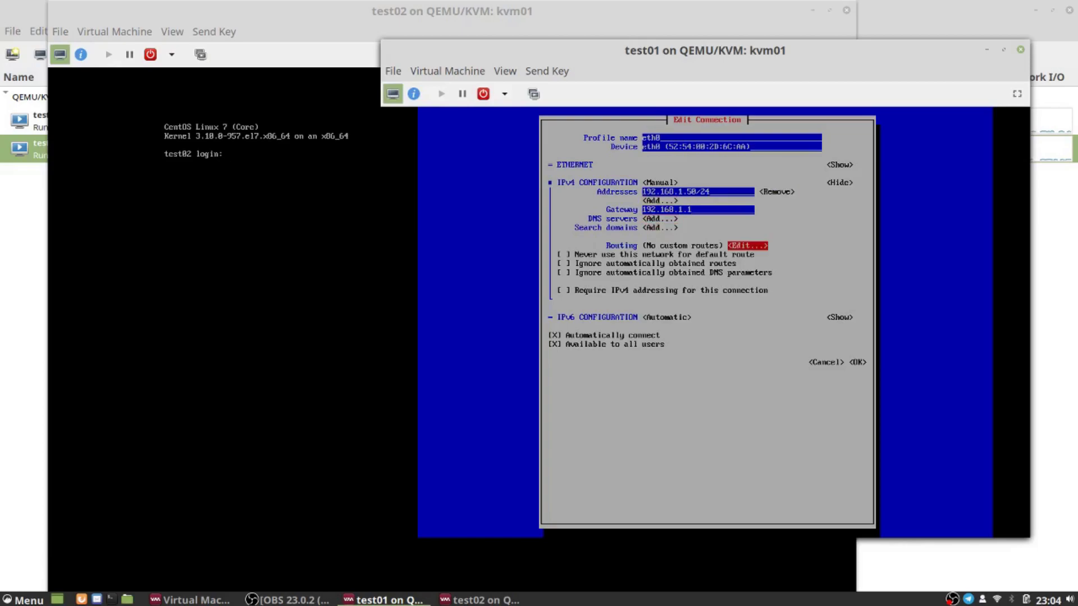
key(Down)
key(Down)
key(Down)
key(Down)
key(Down)
key(Down)
key(Down)
key(Right)
key(Return)
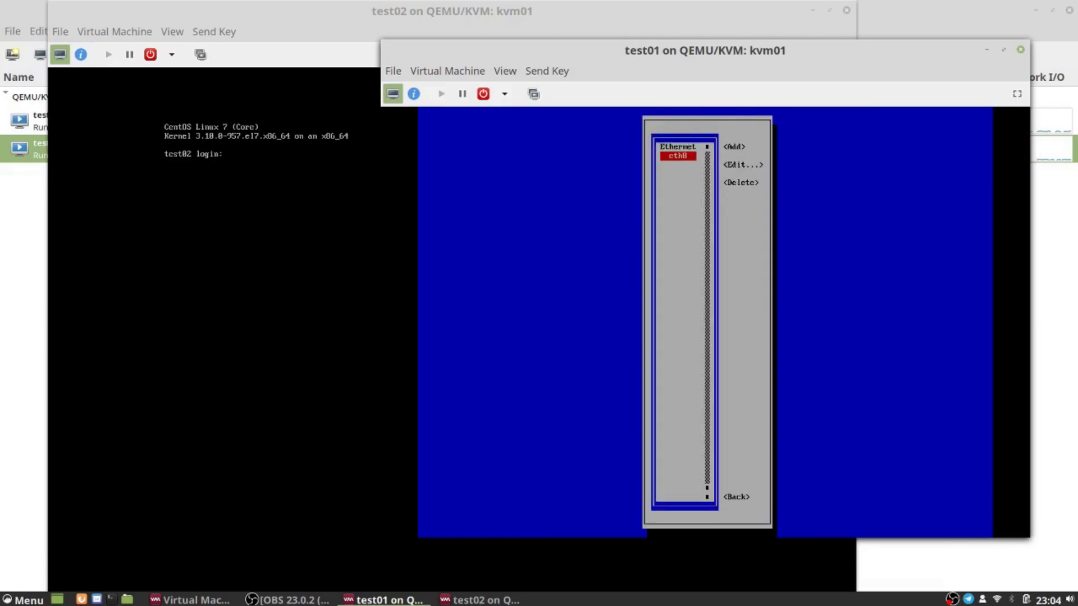
Step: Leave the connection list and quit nmtui
key(Tab)
key(Tab)
key(Tab)
key(Tab)
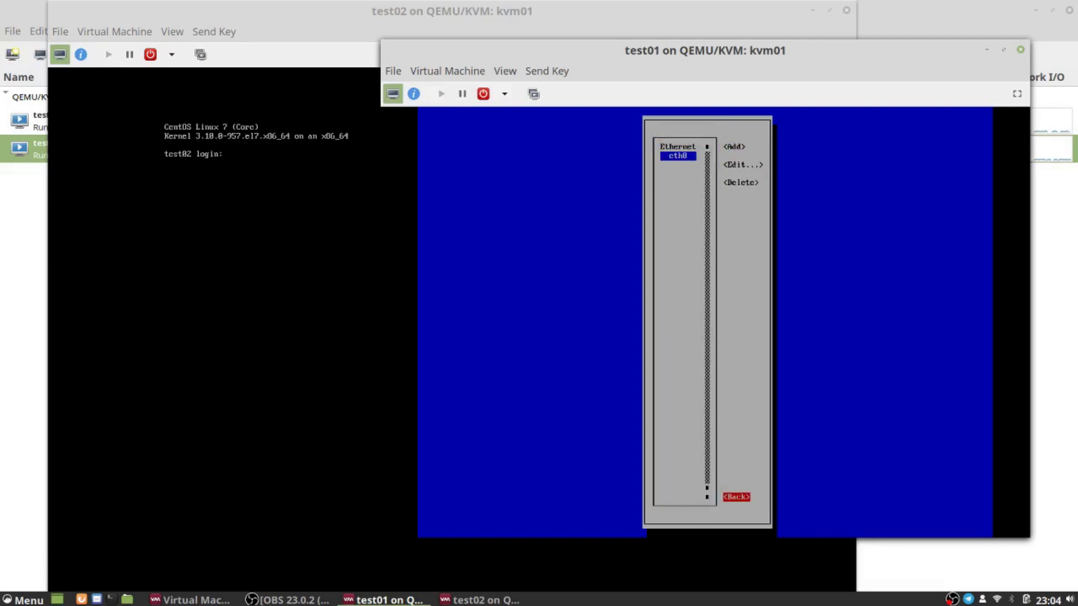
key(Return)
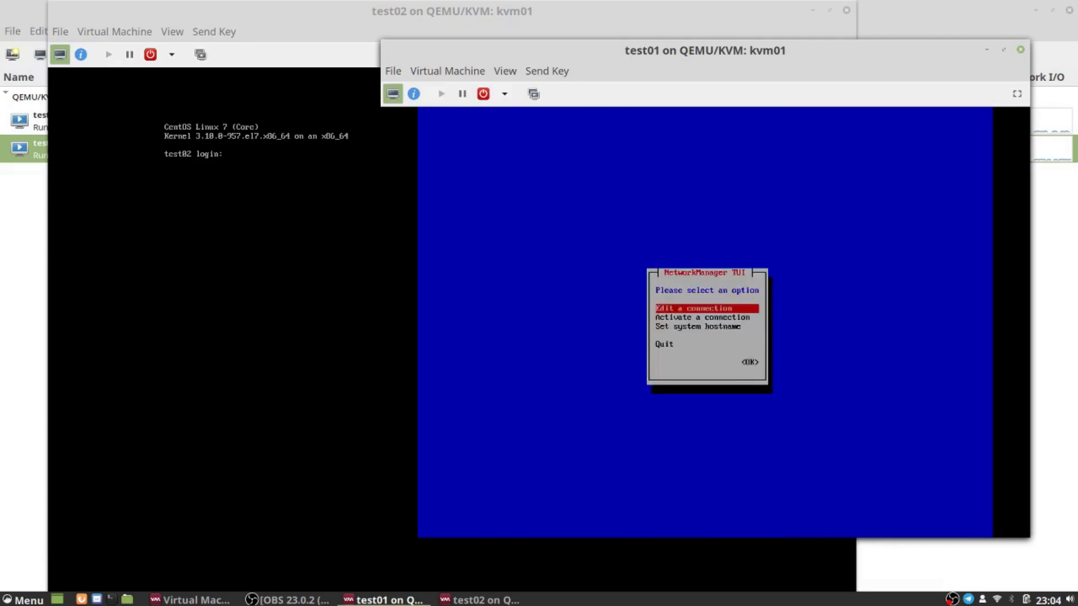
key(Down)
key(Down)
key(Down)
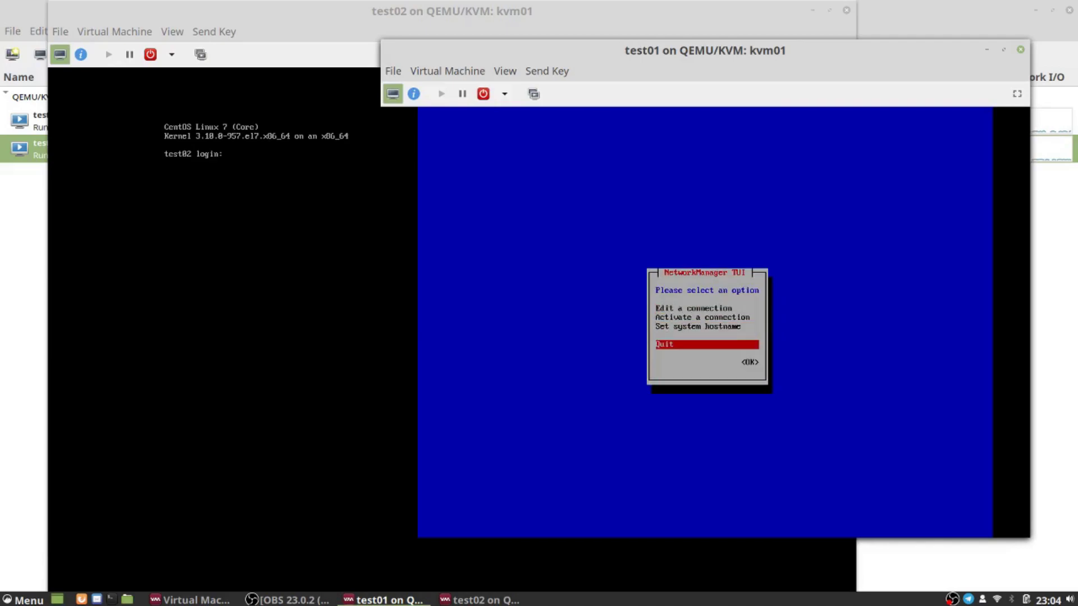
key(Tab)
Step: Exit nmtui, clear the screen, and list test01's interfaces with ip addr sh
key(Return)
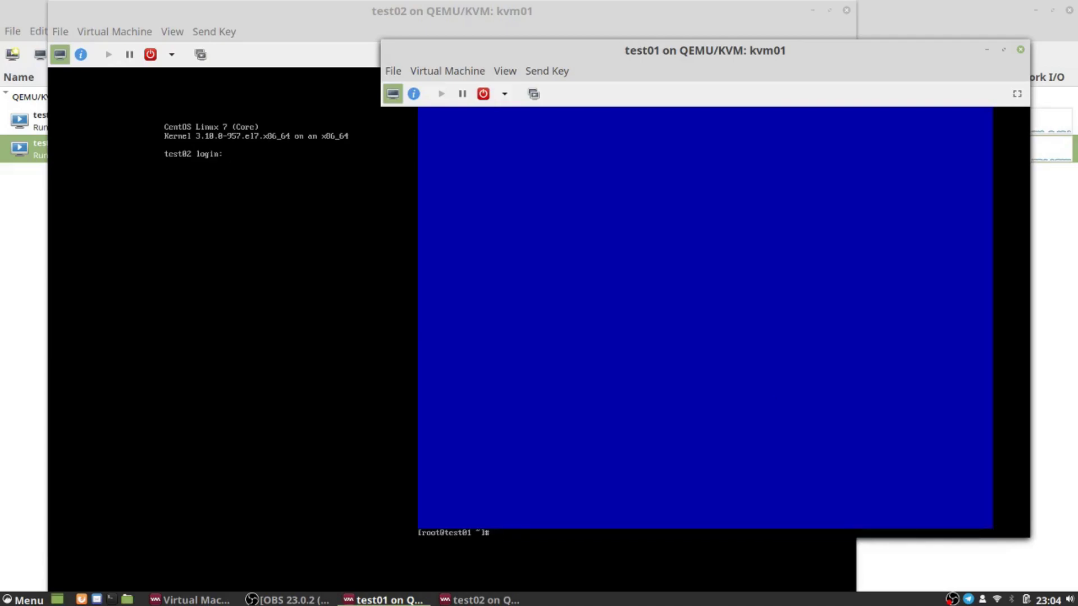
text(clear)
key(Return)
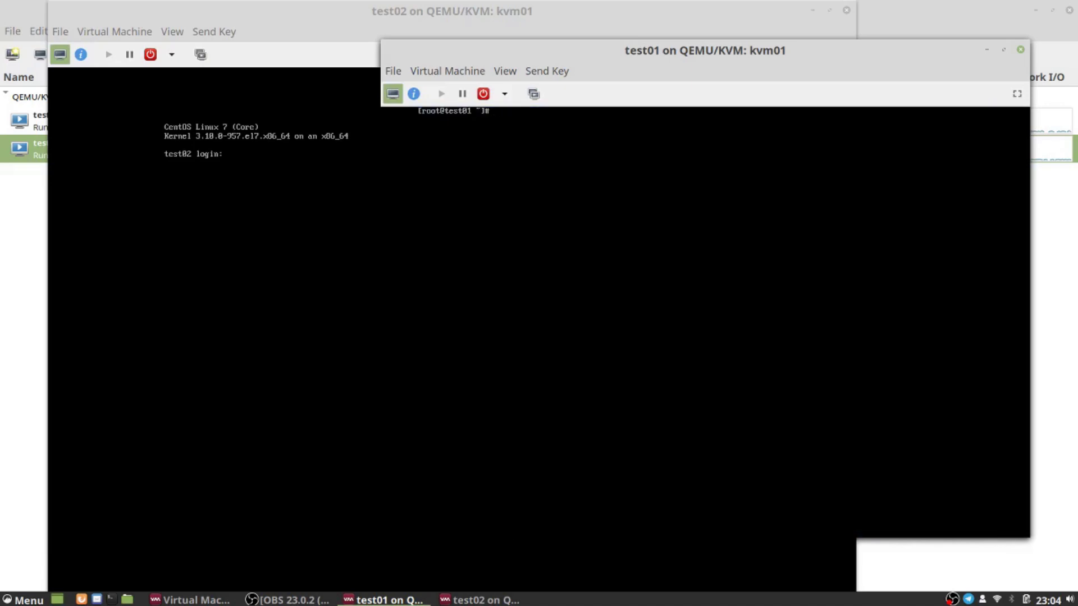
text(ip addr sh)
key(Return)
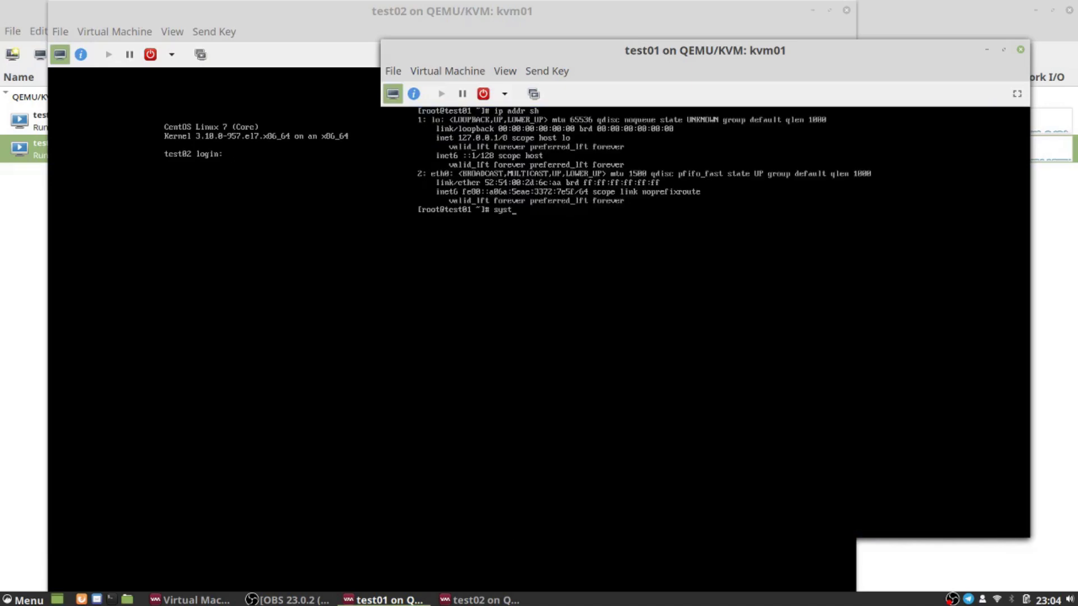
Step: Restart the network service with systemctl and confirm eth0 now shows 192.168.1.50/24
text(emctl restart network)
key(Return)
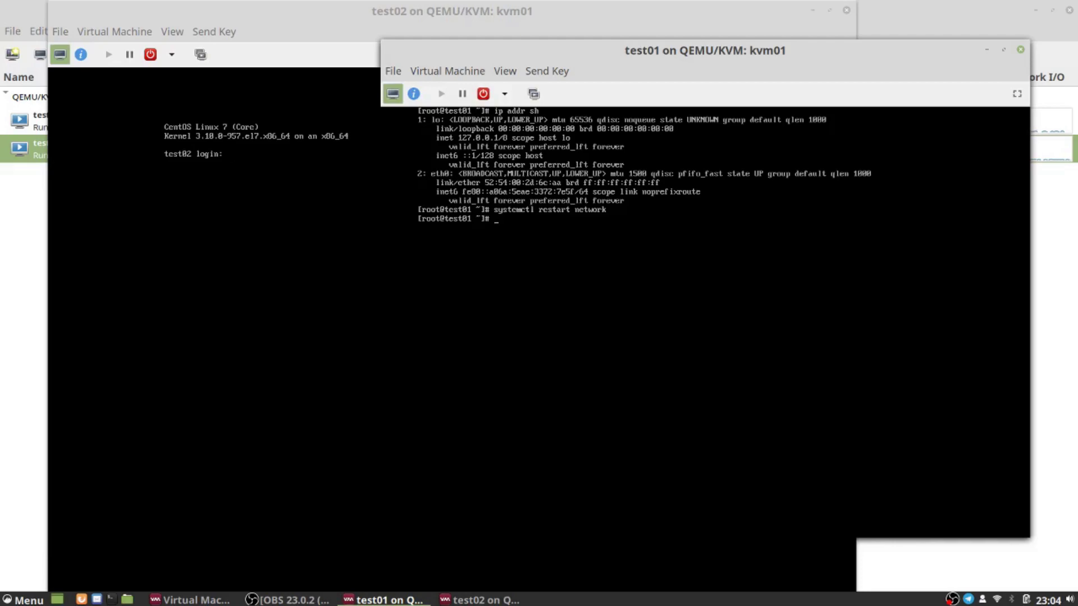
text(ip addr sh)
key(Return)
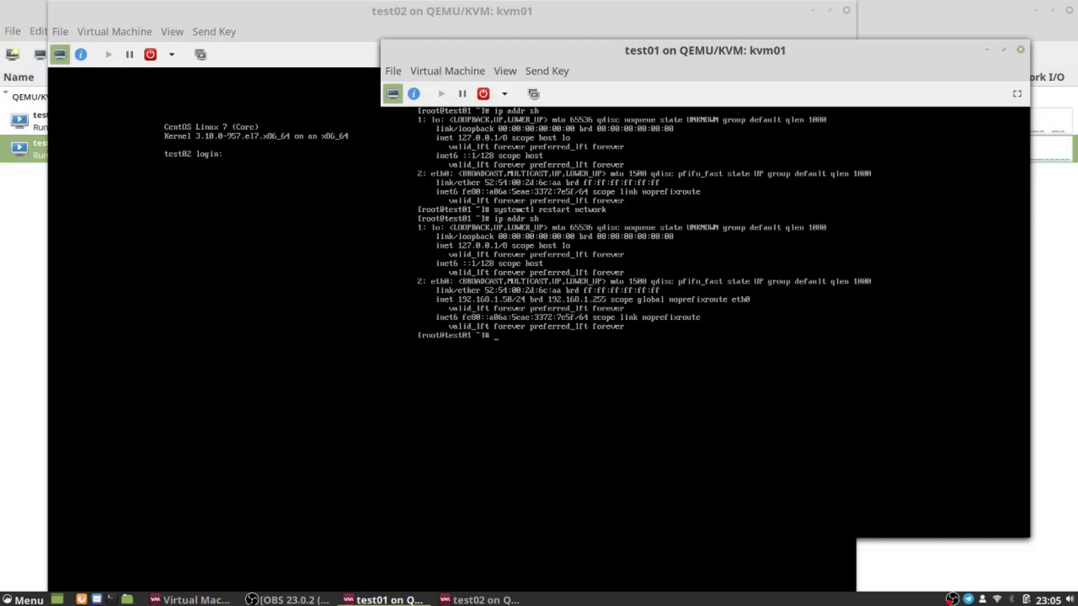
Step: On test02's console, log in as root, run ip addr sh, and type nmtui
click(138, 22)
text(root)
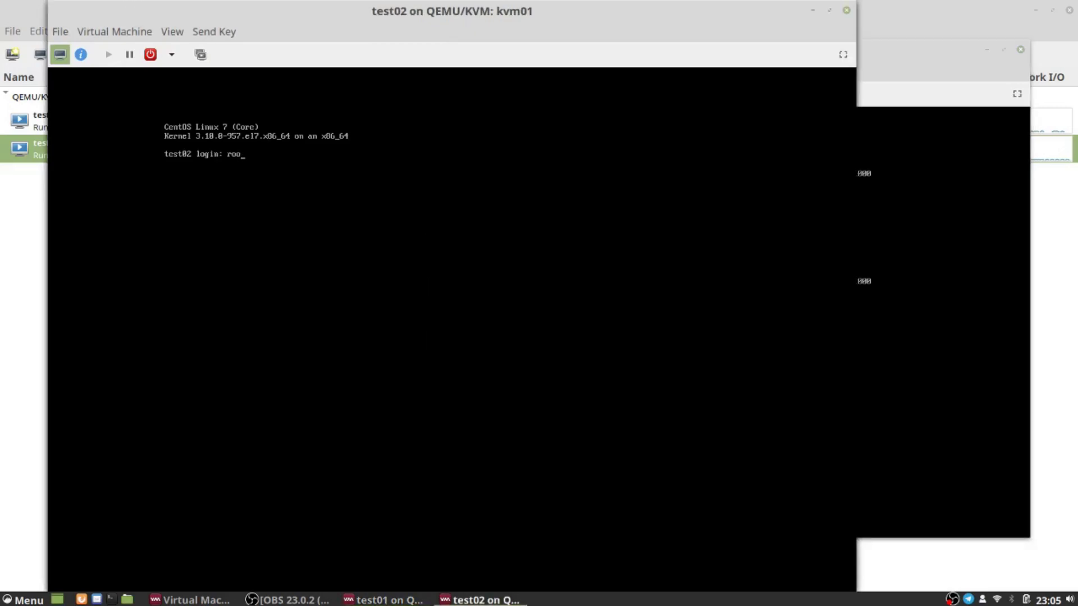
key(Return)
key(Return)
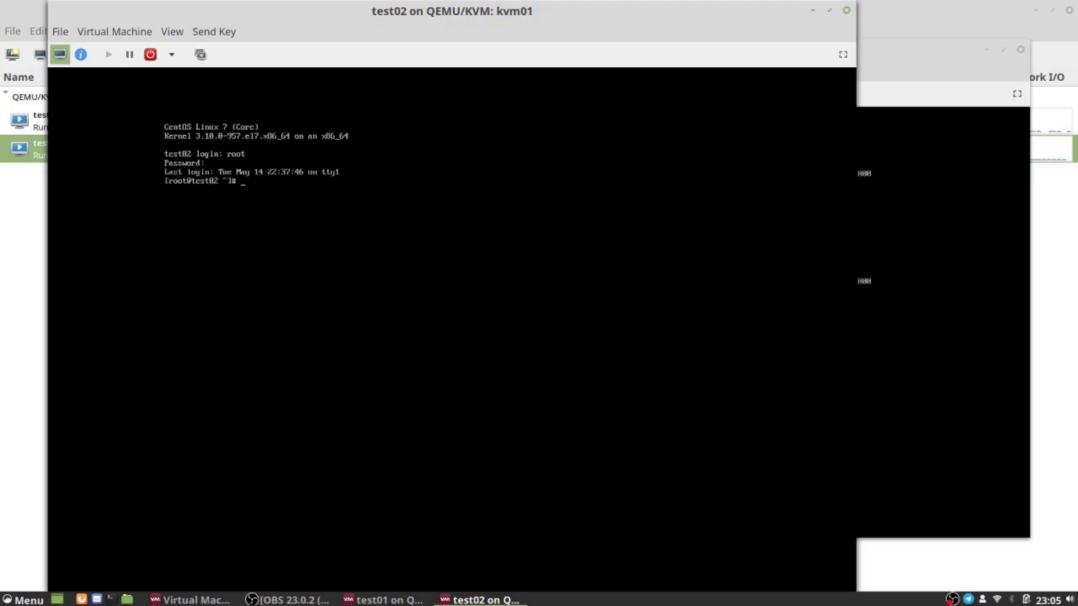
text(ip addr sh)
key(Return)
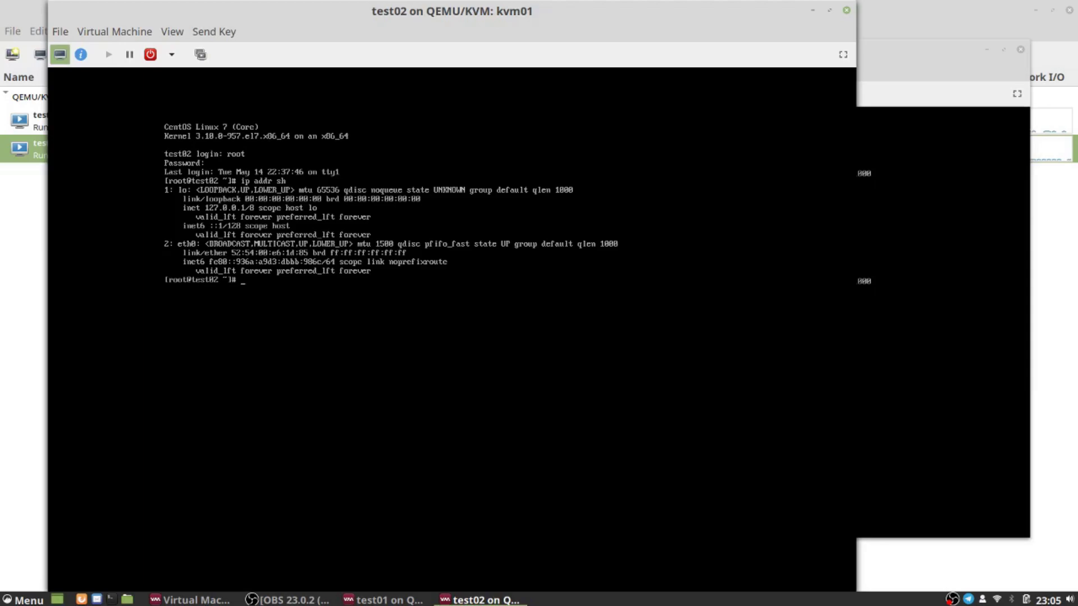
text(nmtui)
Step: Launch nmtui, edit eth0, and set its IPv4 method to Manual with a new address entry
key(Return)
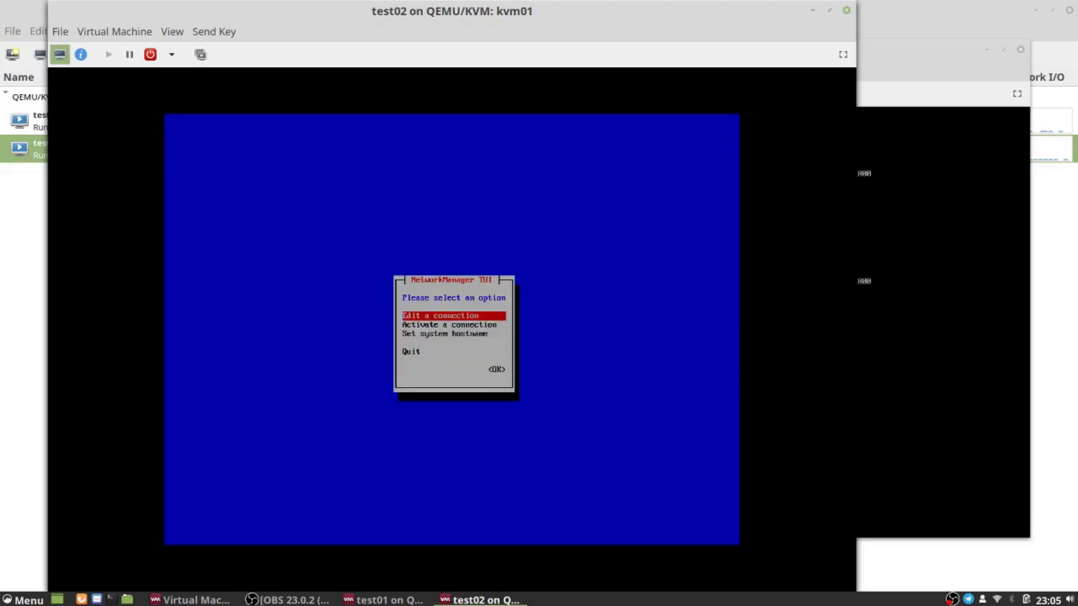
key(Return)
key(Return)
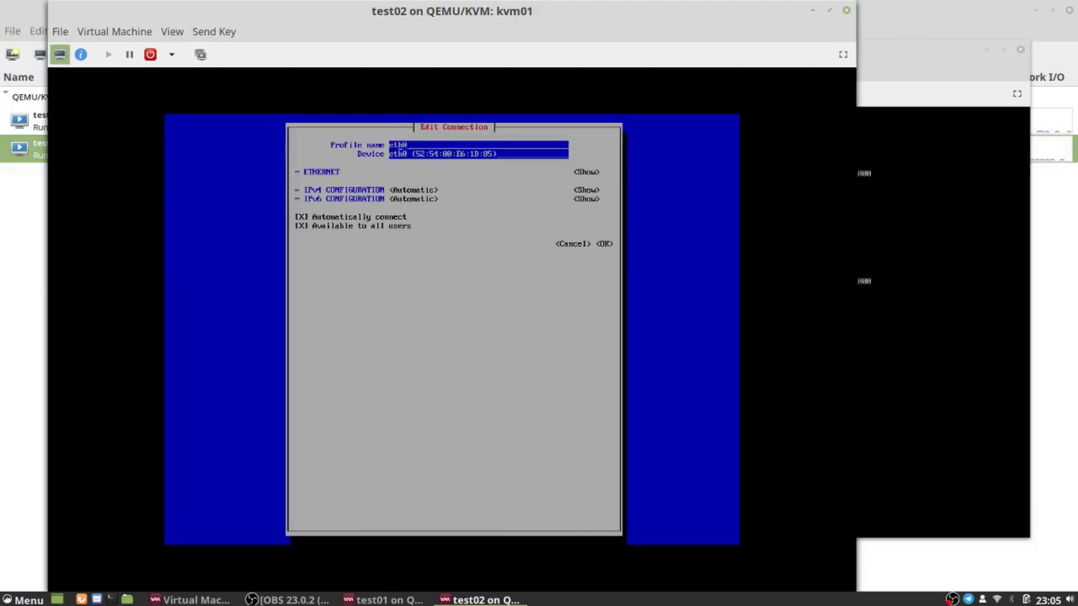
key(Tab)
key(Tab)
key(Return)
key(Down)
key(Down)
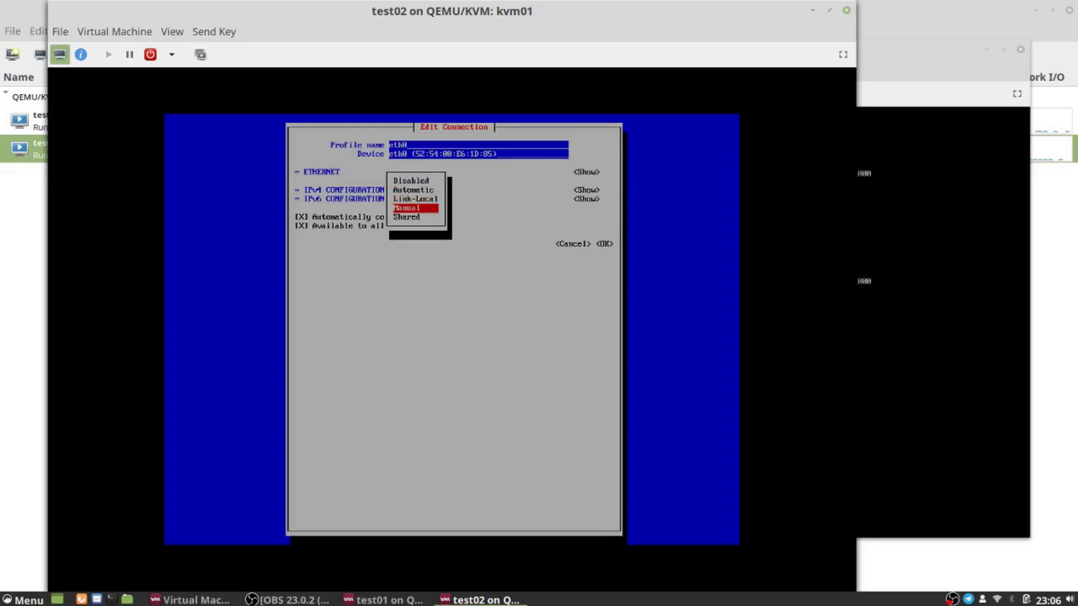
key(Return)
key(Tab)
key(Return)
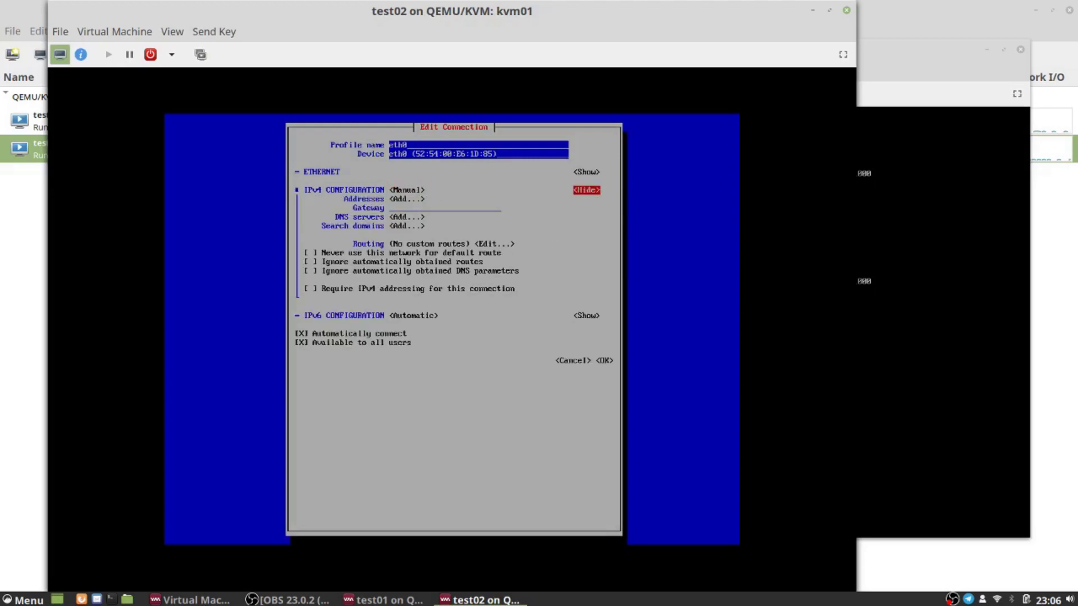
key(Tab)
key(Return)
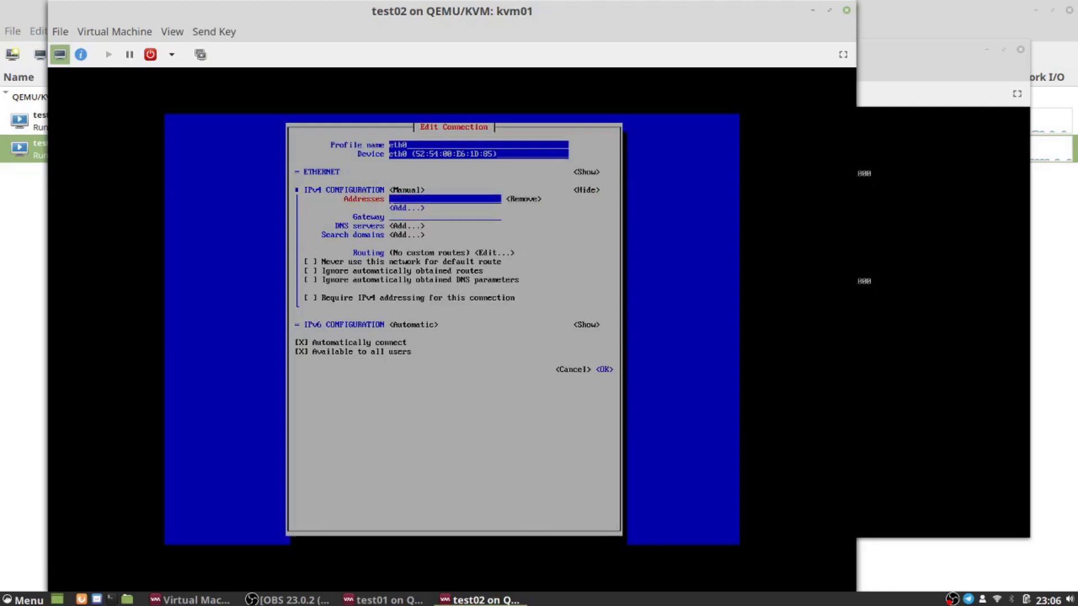
Step: Enter address 192.168.1.51/24 and gateway 192.168.1.1 for eth0 and save the connection
text(192.168.1.)
key(BackSpace)
key(BackSpace)
text(.1.51/24)
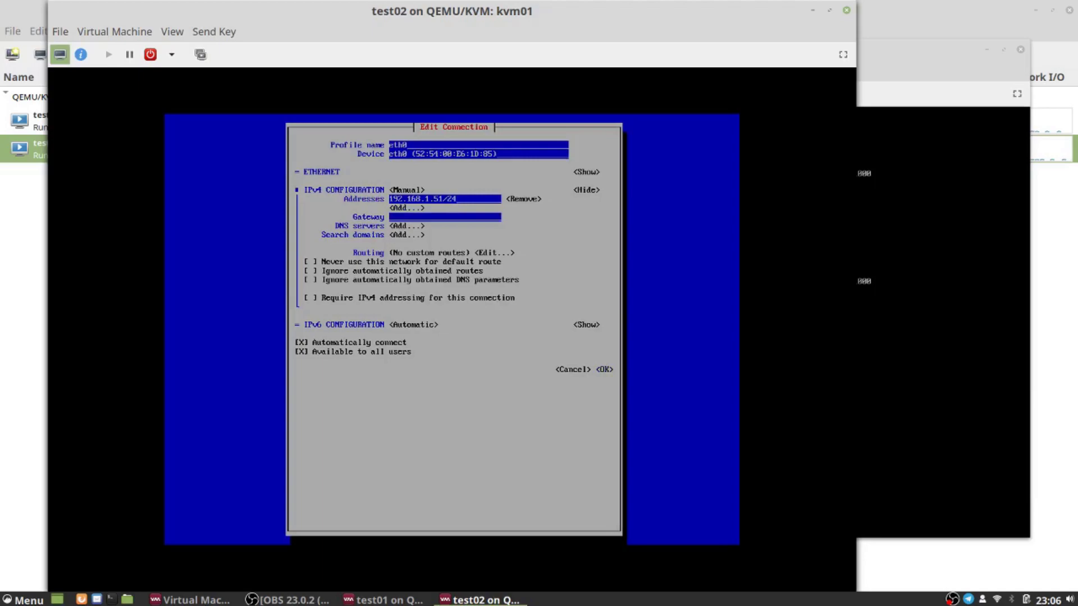
key(Tab)
key(Tab)
key(Tab)
text(192.168.1.1)
key(Tab)
key(Tab)
key(Tab)
key(Tab)
key(Tab)
key(Tab)
key(Tab)
key(Tab)
Step: Return to nmtui's main menu and quit the tool
key(Tab)
key(Tab)
key(Tab)
key(Tab)
key(Tab)
key(Return)
key(Tab)
key(Tab)
key(Tab)
key(Tab)
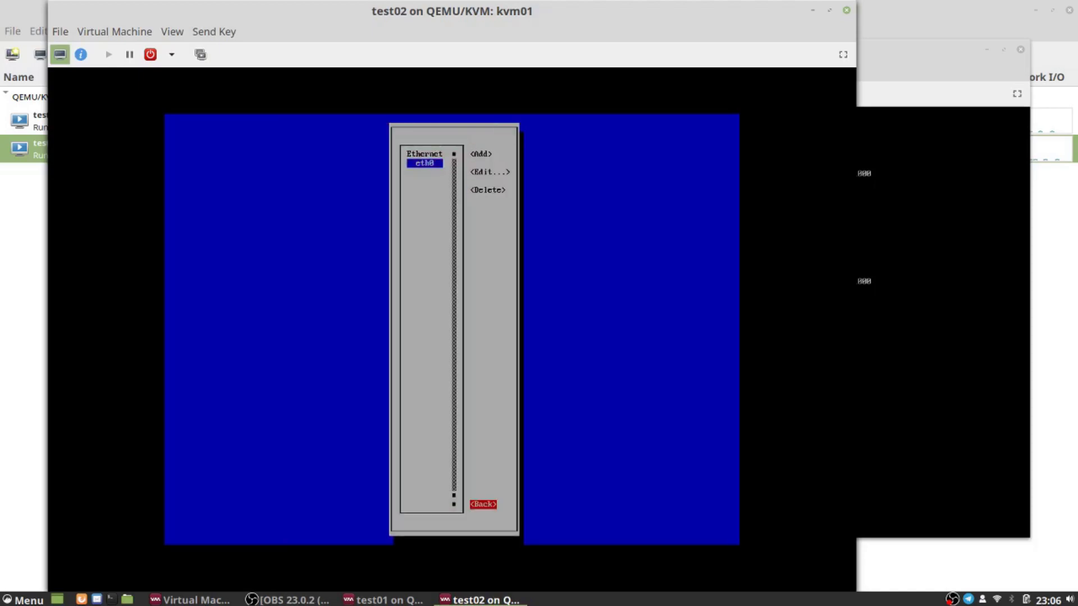
key(Return)
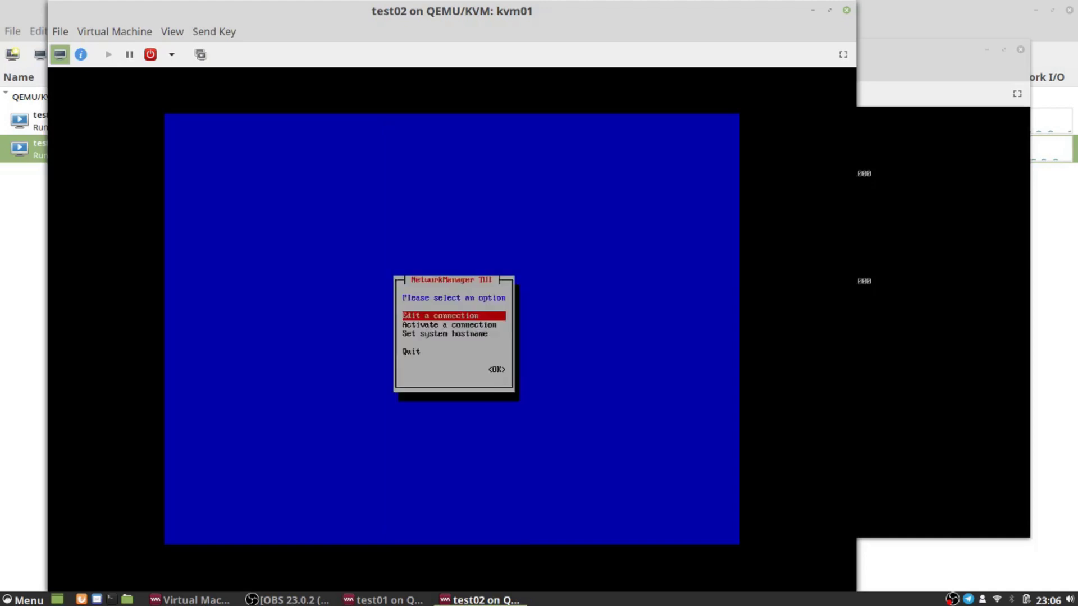
key(Down)
key(Down)
key(Down)
key(Tab)
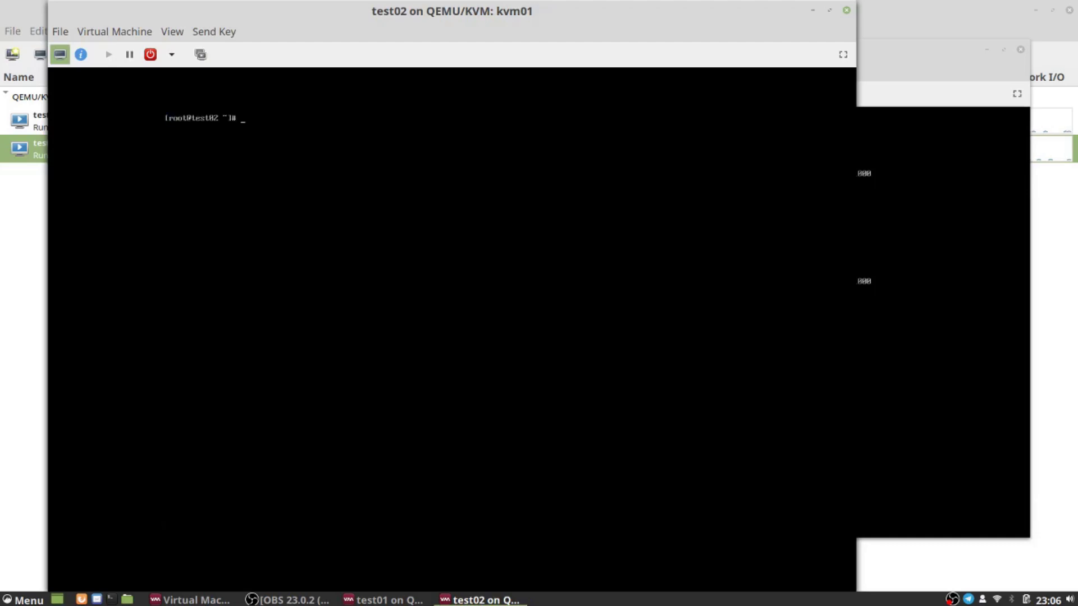
Step: Restart the network service on test02 and confirm eth0 now holds 192.168.1.51/24
text(systemctl restart network)
key(Return)
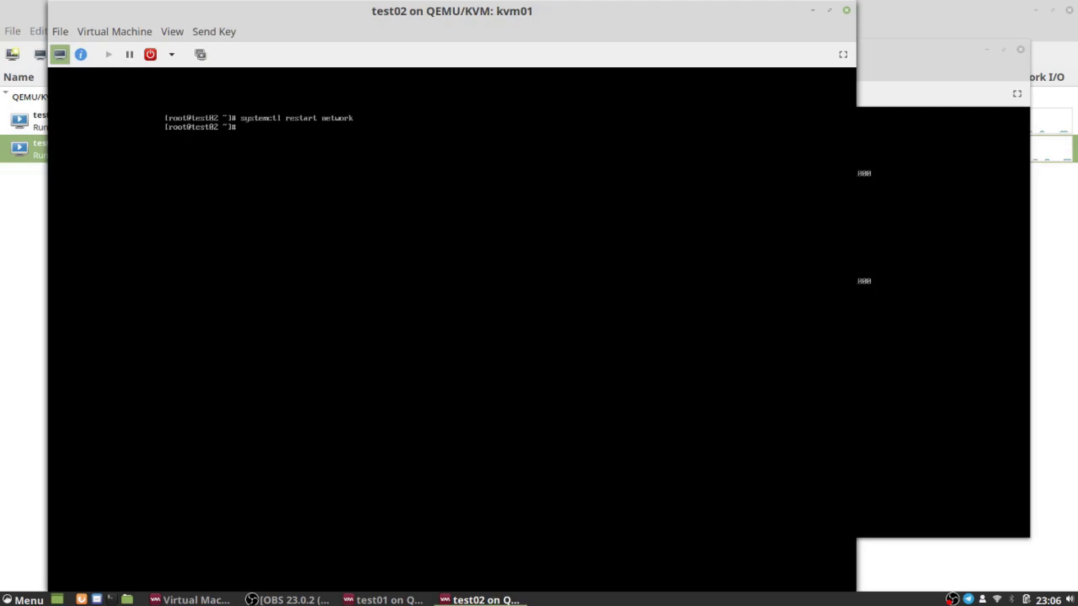
text(ip addr sh)
key(Return)
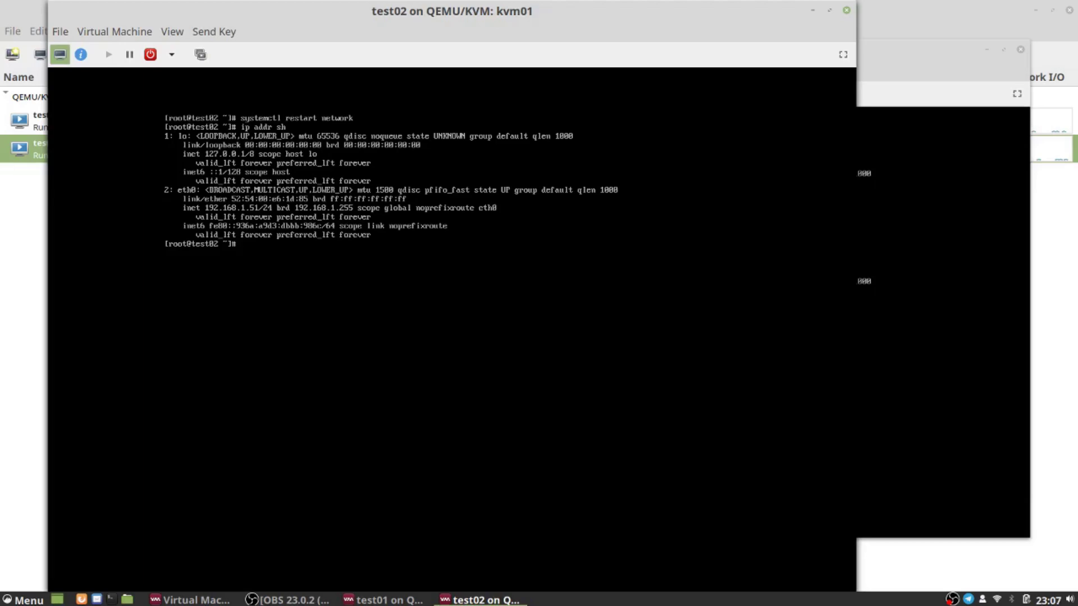
Step: Ping test01 at 192.168.1.50 from test02, confirm 0% packet loss, then bring test01's console forward
text(ping 192.160.1.50)
key(Return)
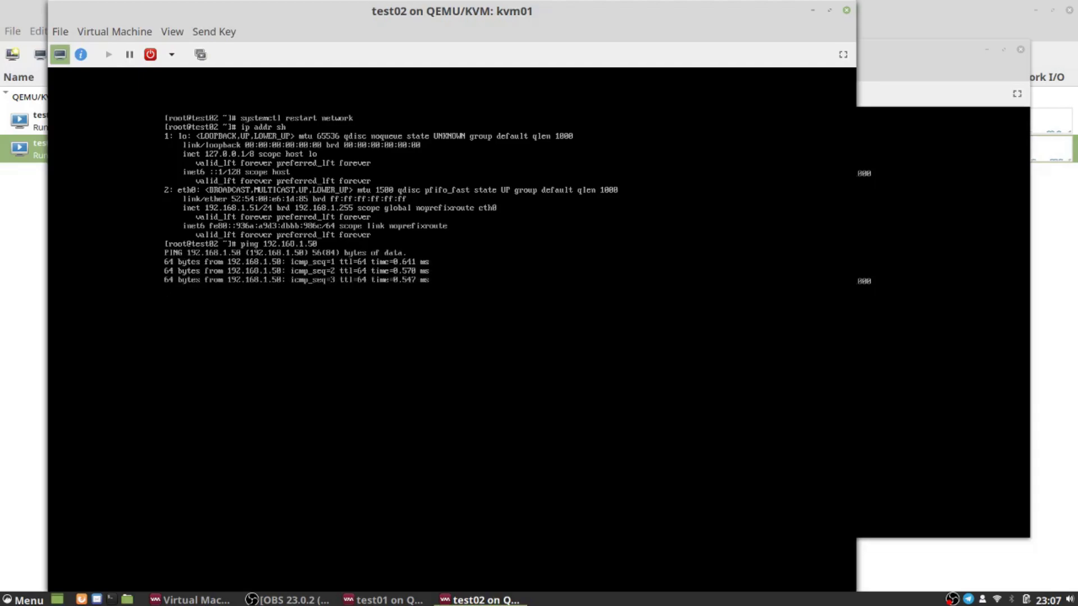
key(ctrl+c)
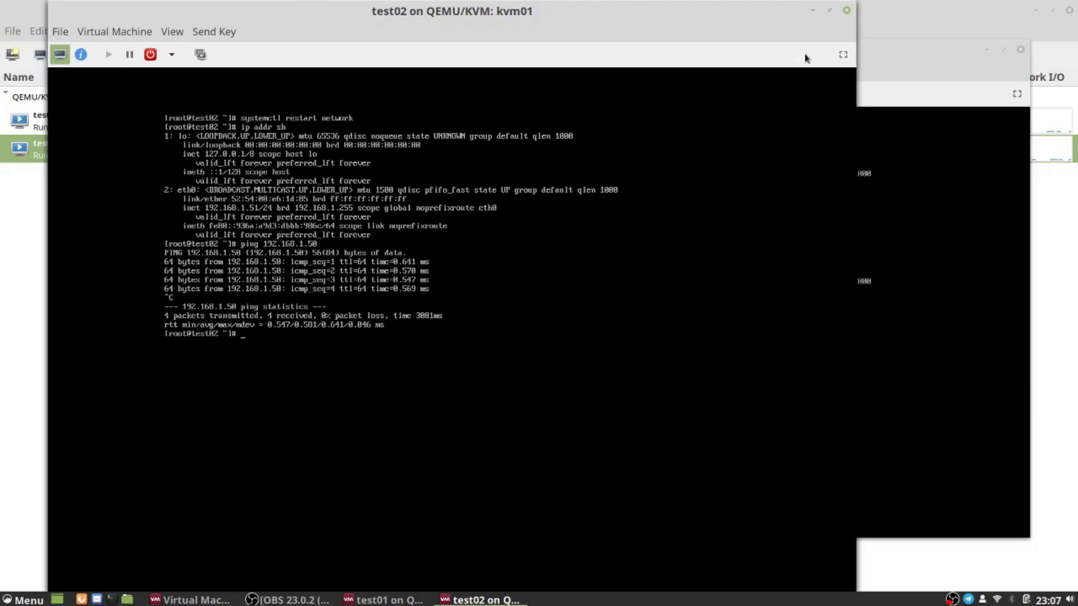
key(alt+Tab)
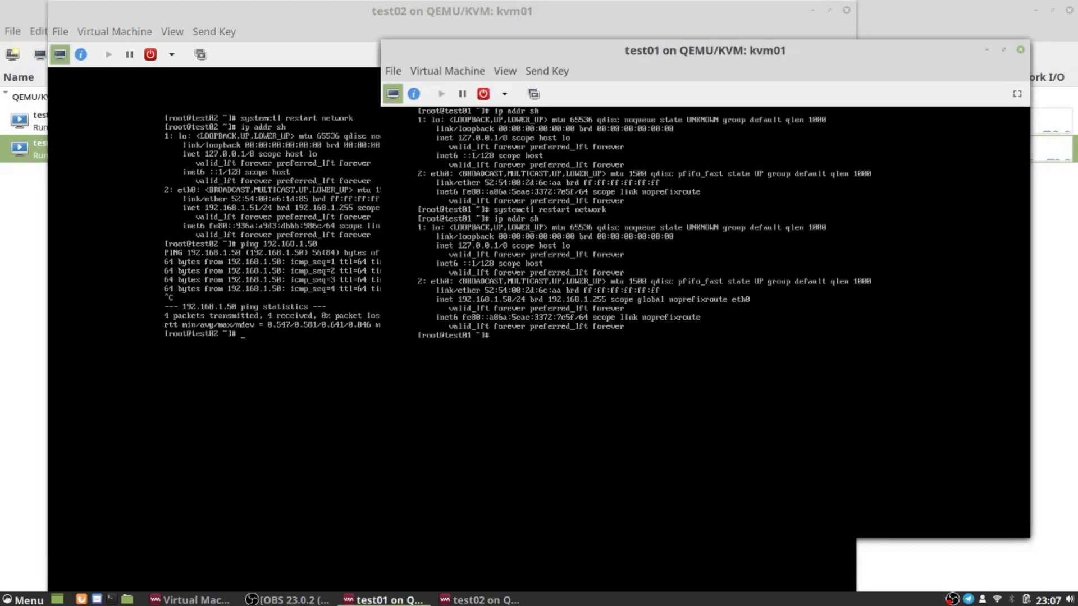
Step: From test01, ping test02 at 192.168.1.51 and confirm 0% packet loss
text(ping 192.168.1.51)
key(Return)
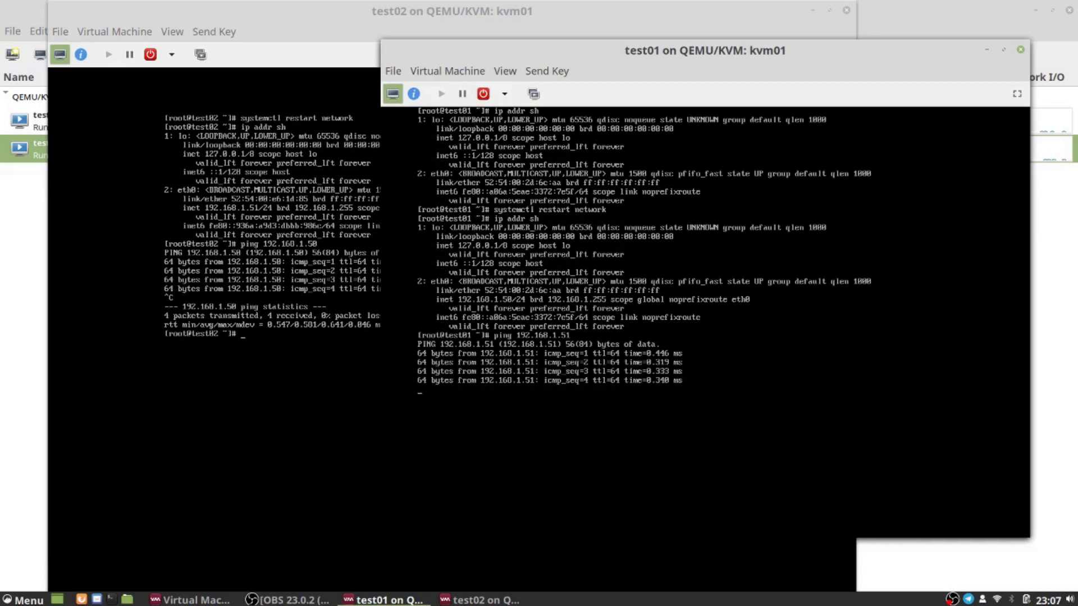
key(ctrl+c)
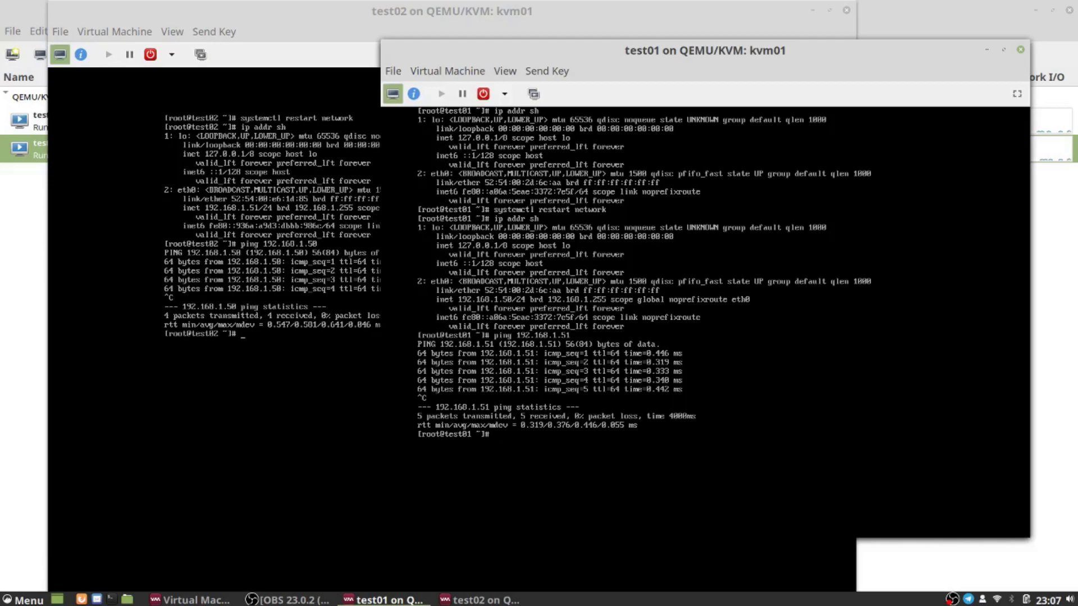
Step: Ping 8.8.8.8 from test01 to confirm it is Destination Host Unreachable
text(ping 8.8.8.8)
key(Return)
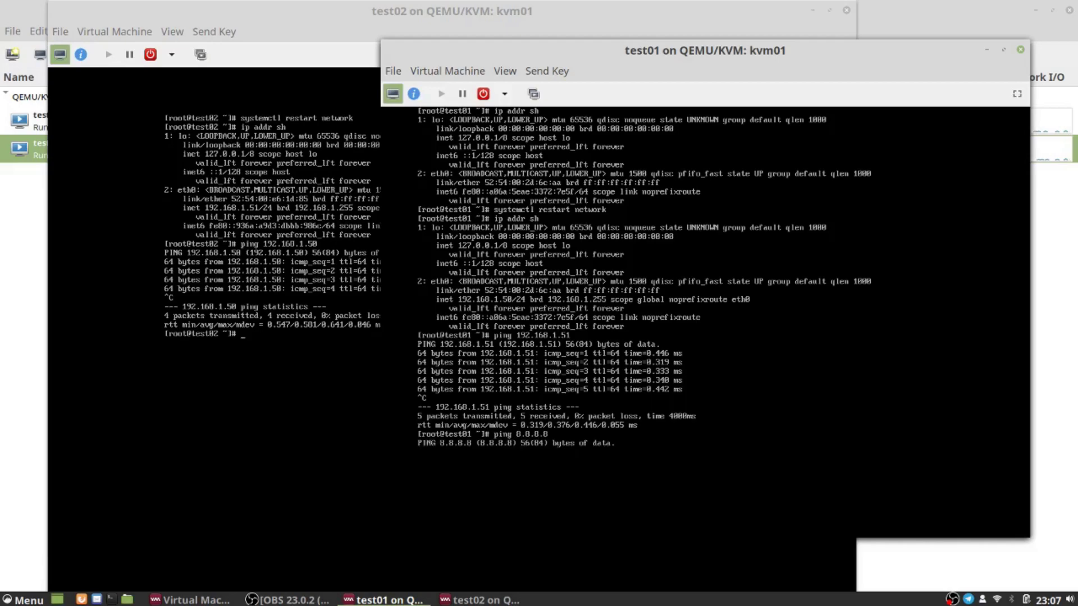
key(ctrl+c)
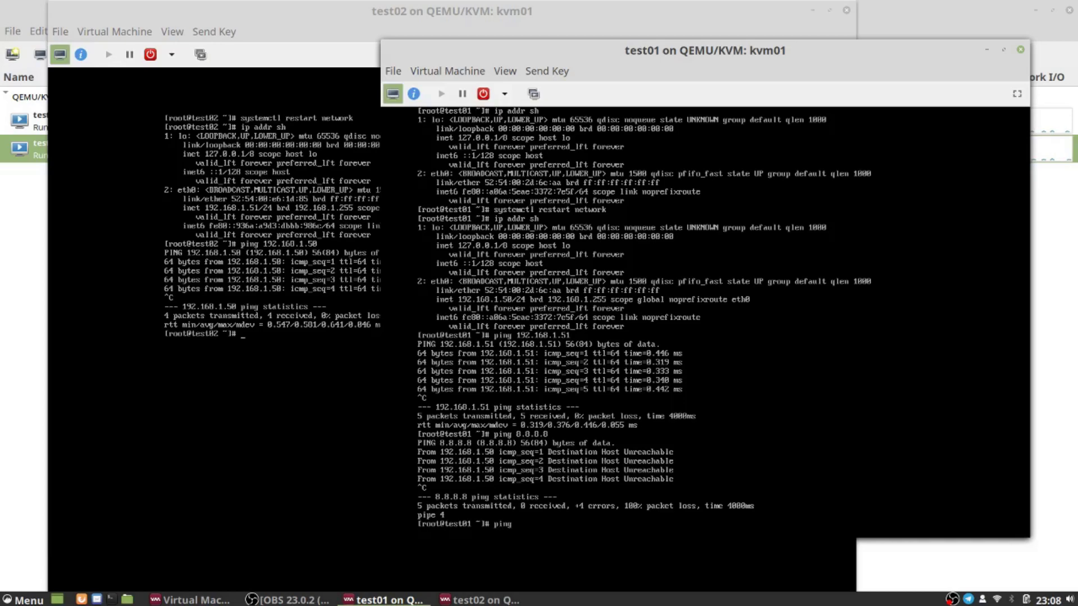
Step: From test01, ping 192.168.1.1 and 192.168.1.128, confirming both fail with 100% loss
text(192.168.1.1)
key(Return)
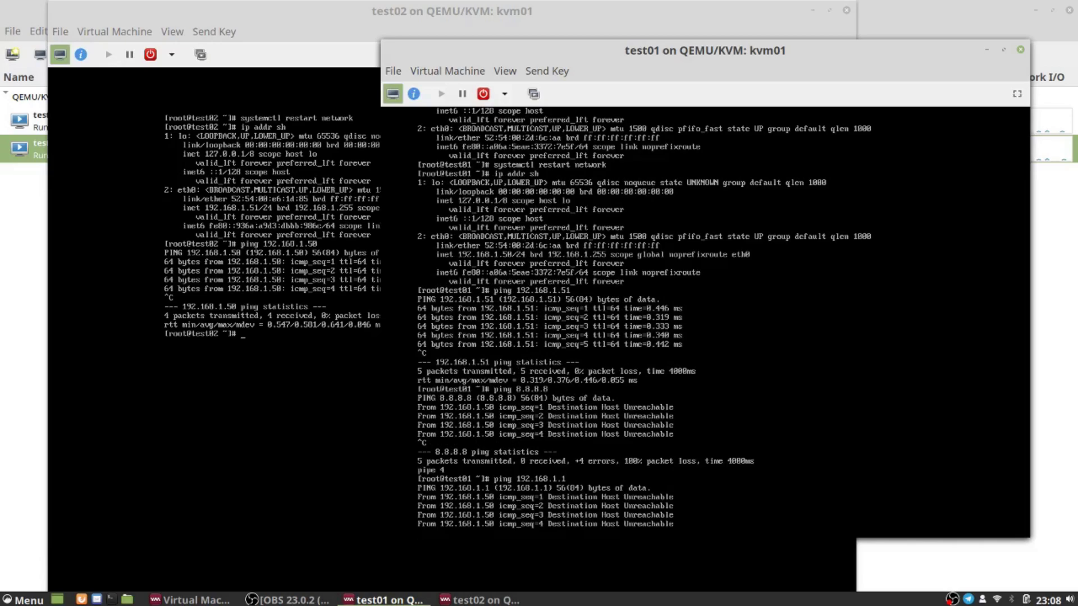
key(ctrl+c)
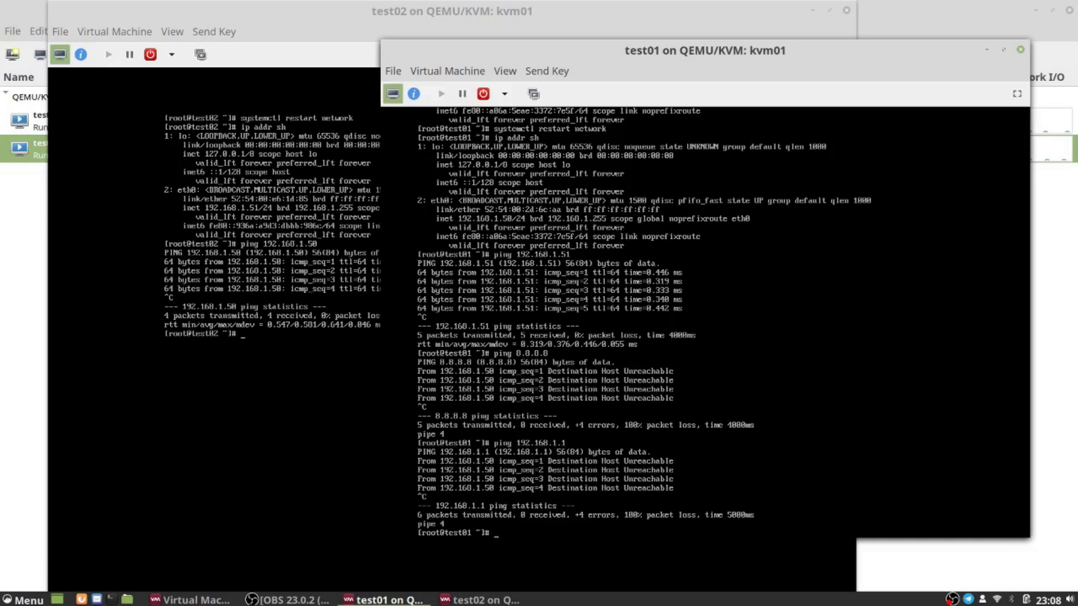
text(192.168.1.128)
key(Return)
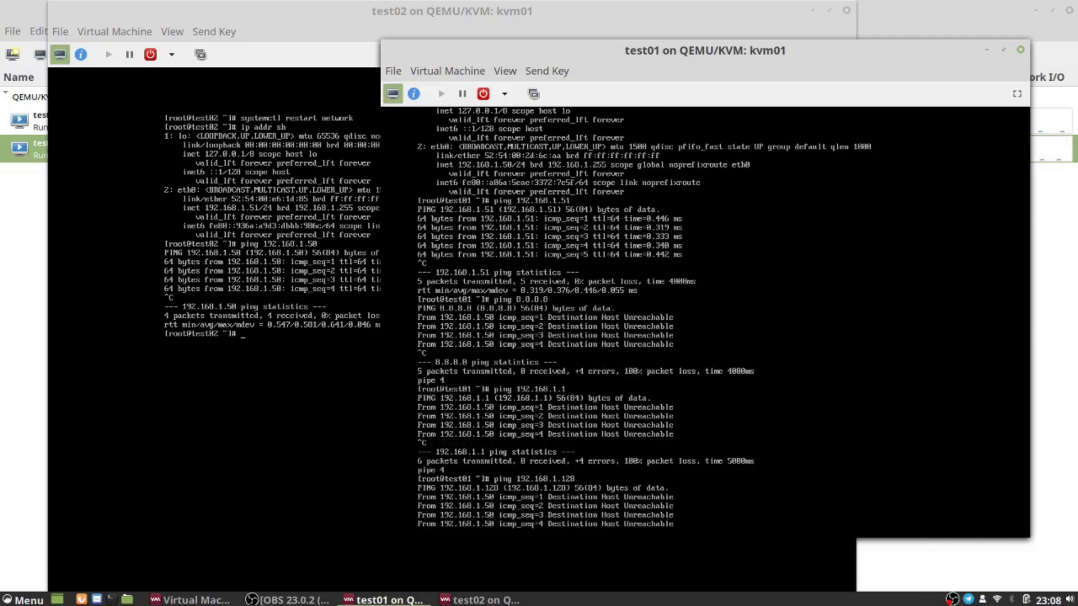
key(ctrl+c)
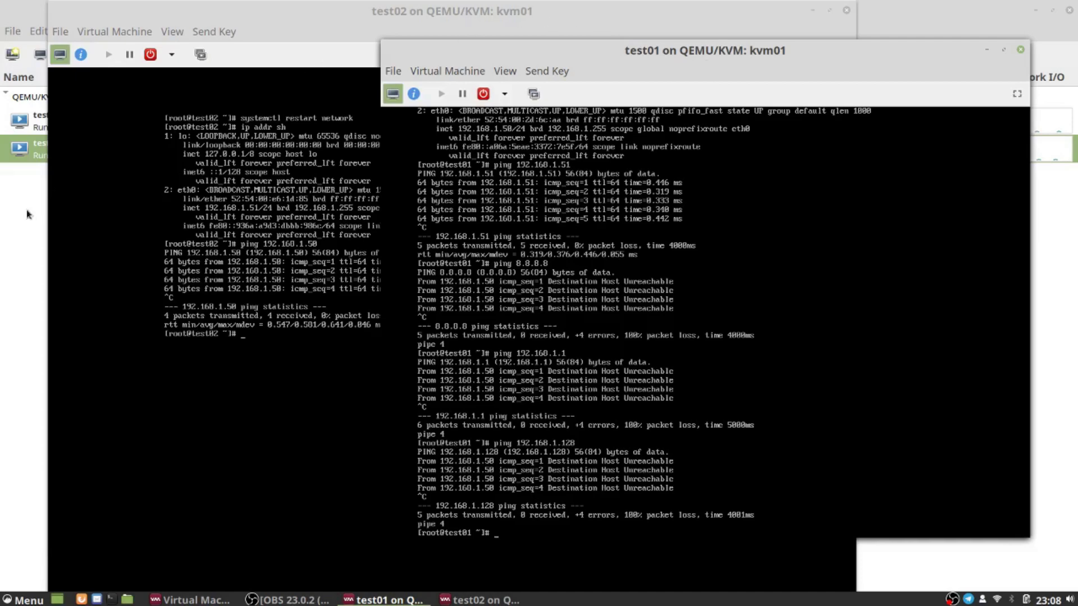
Step: Open kvm01's Connection Details to view FooNetwork active on virbr1 with autostart on boot
click(22, 226)
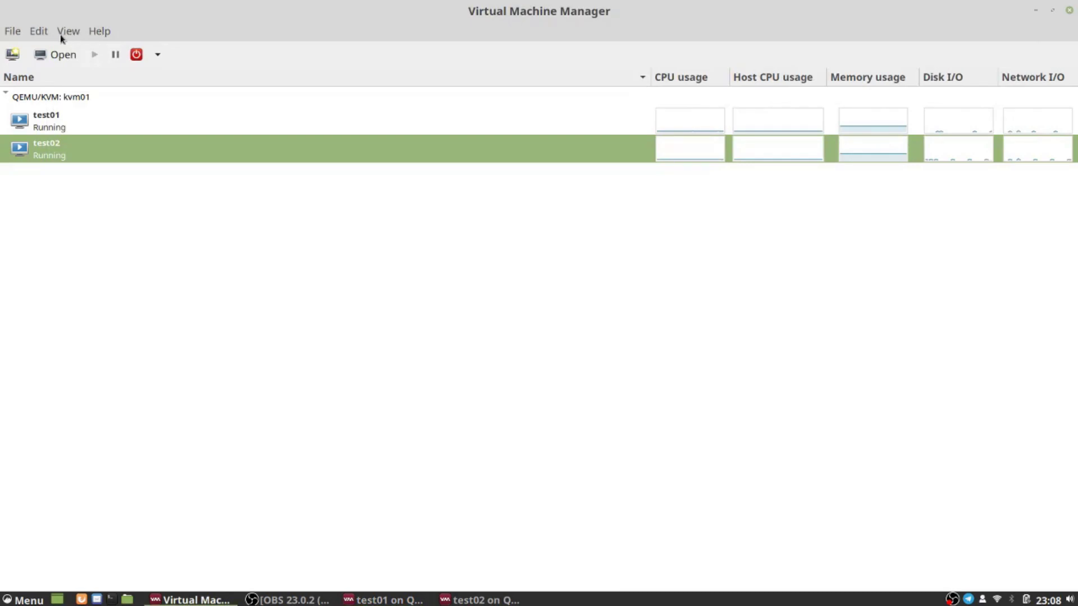
click(45, 32)
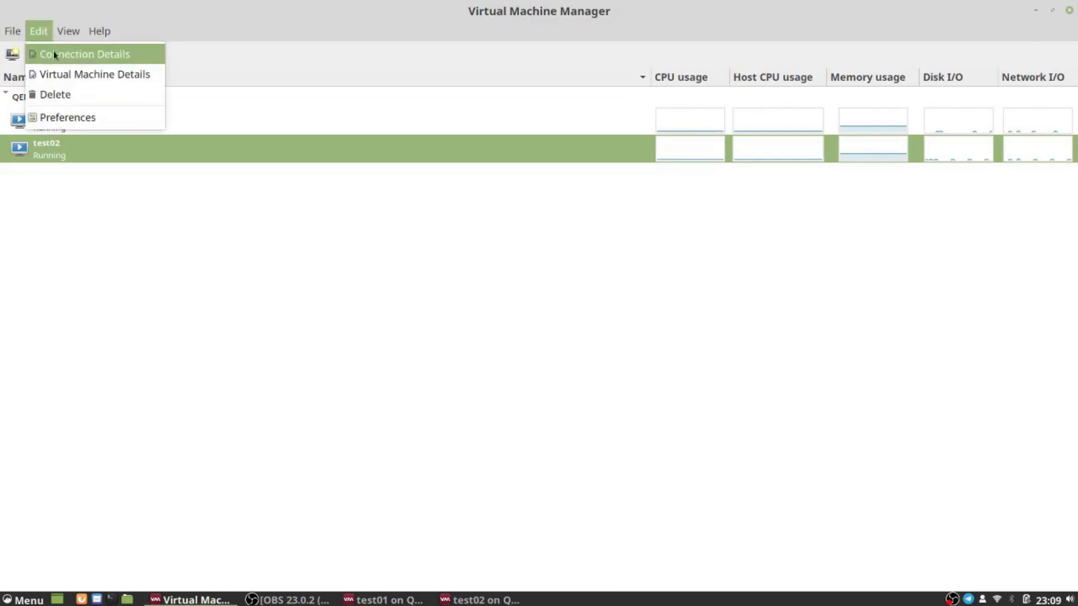
click(53, 51)
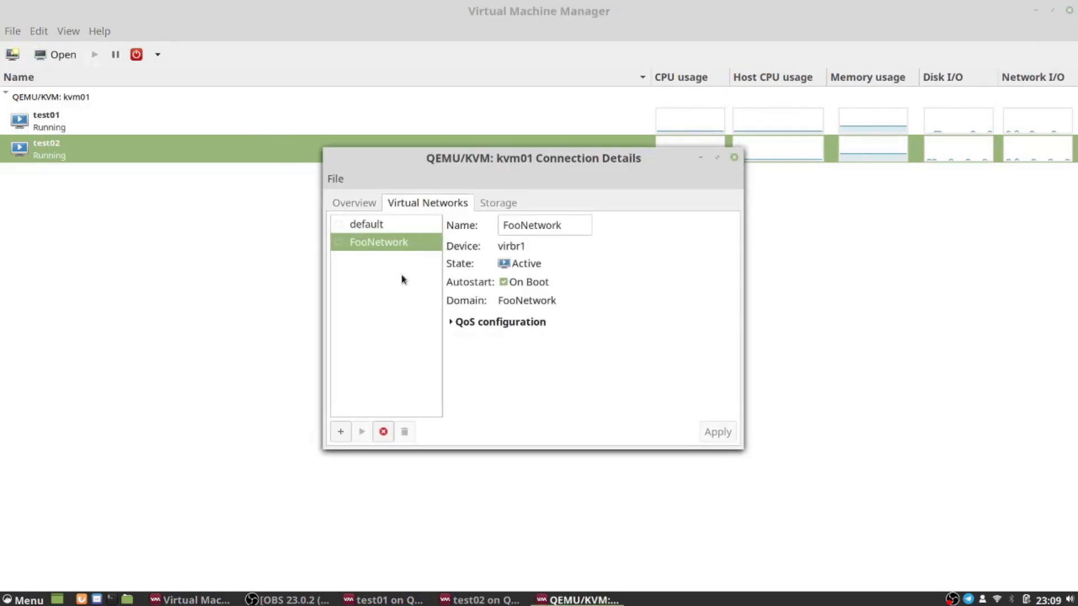